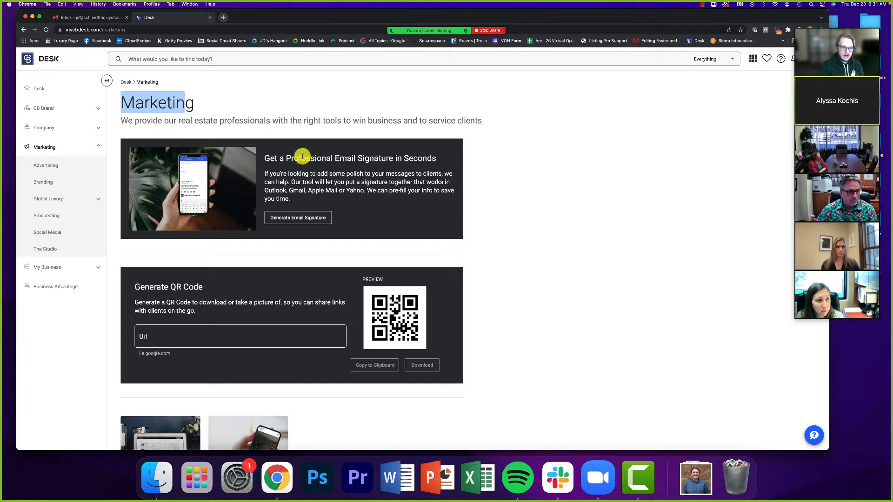
- From the Marketing page, open the email signature generator and check the pre-filled name
left_click(262, 238)
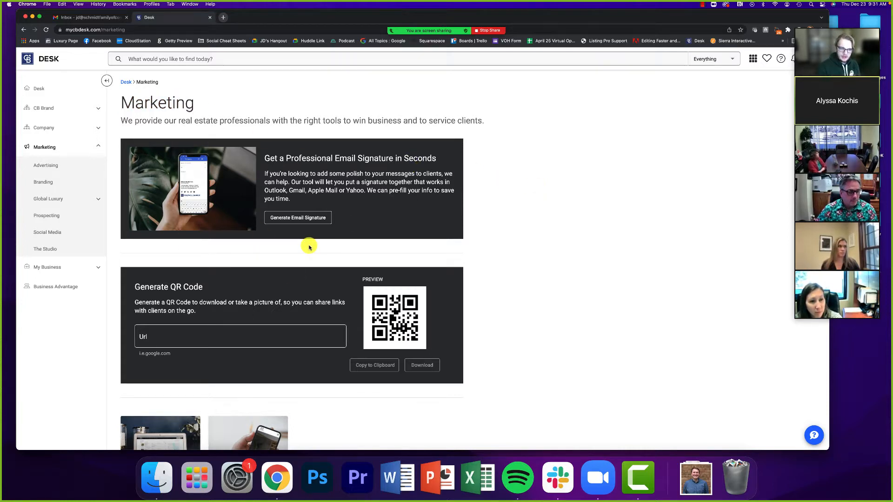
scroll(279, 251, "down", 3)
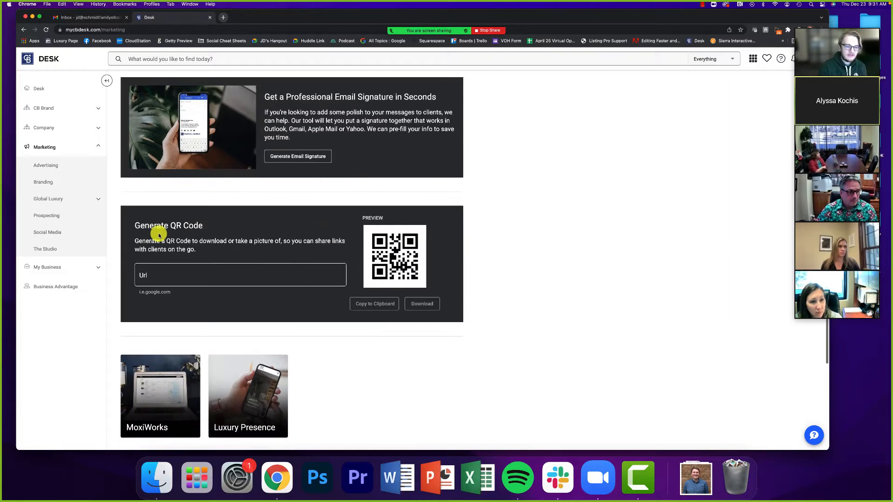
scroll(230, 228, "down", 2)
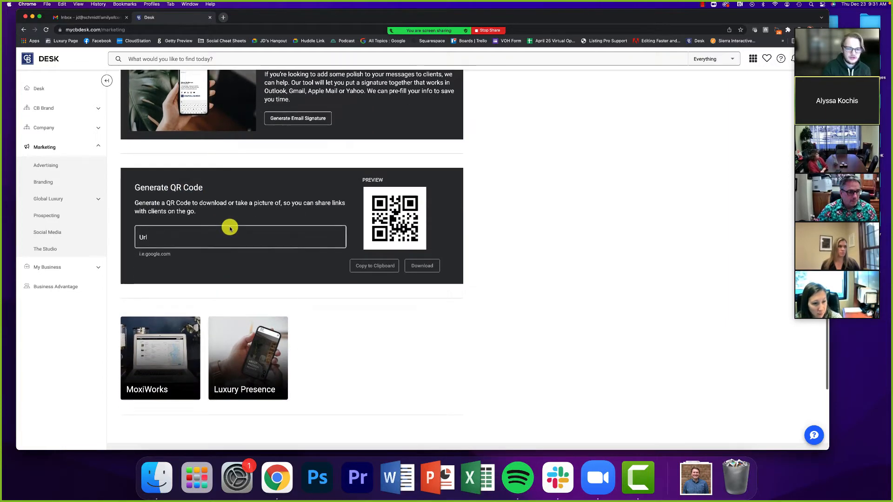
scroll(230, 229, "up", 5)
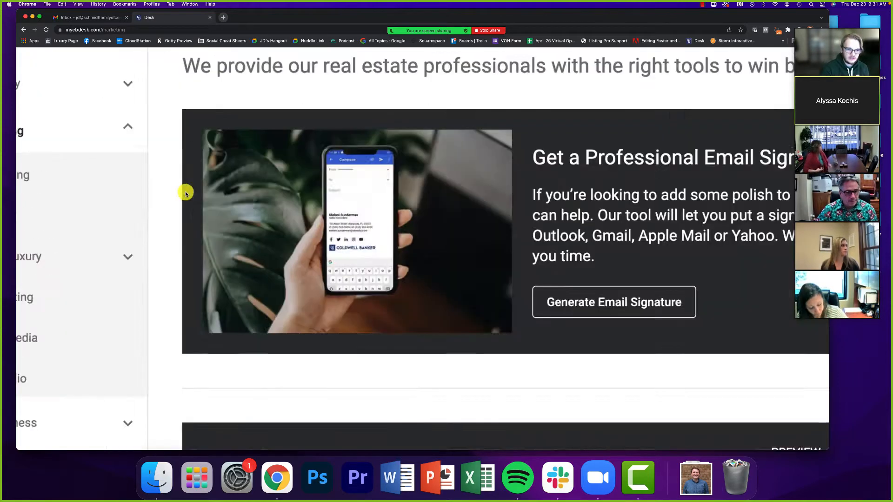
scroll(186, 194, "up", 2)
scroll(361, 227, "right", 4)
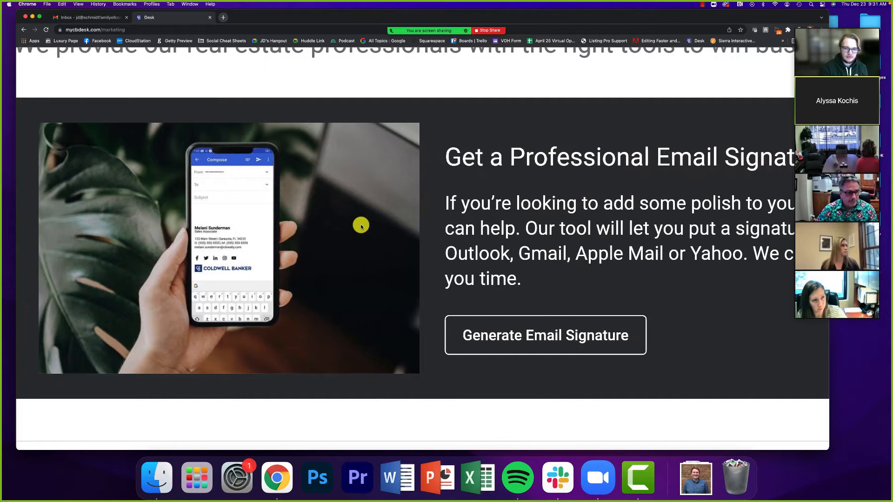
scroll(361, 227, "right", 3)
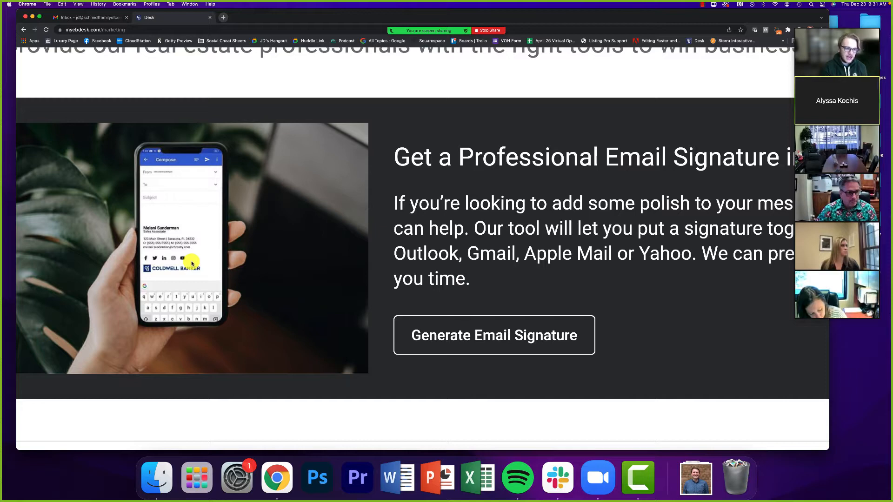
scroll(192, 263, "right", 4)
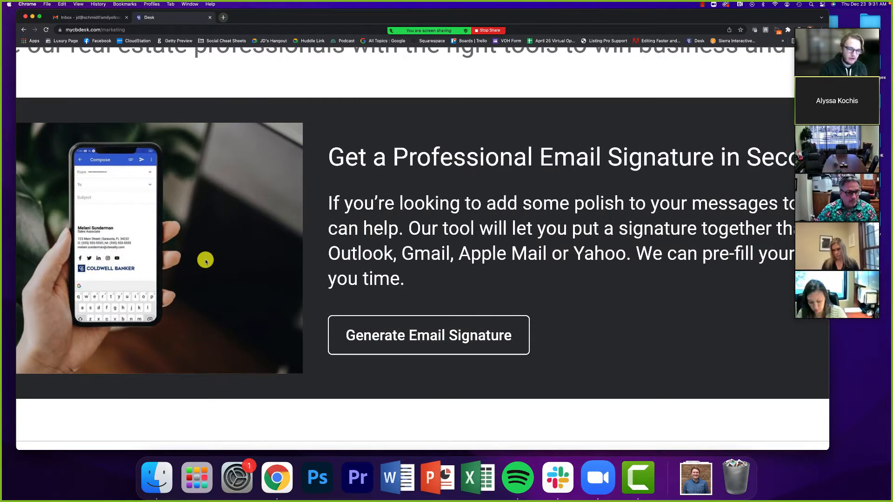
scroll(205, 261, "down", 5)
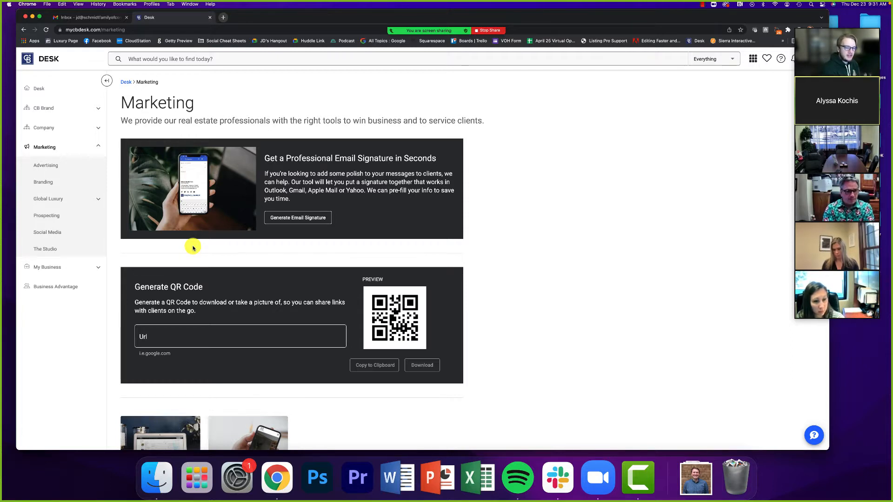
left_click(291, 217)
left_click(305, 145)
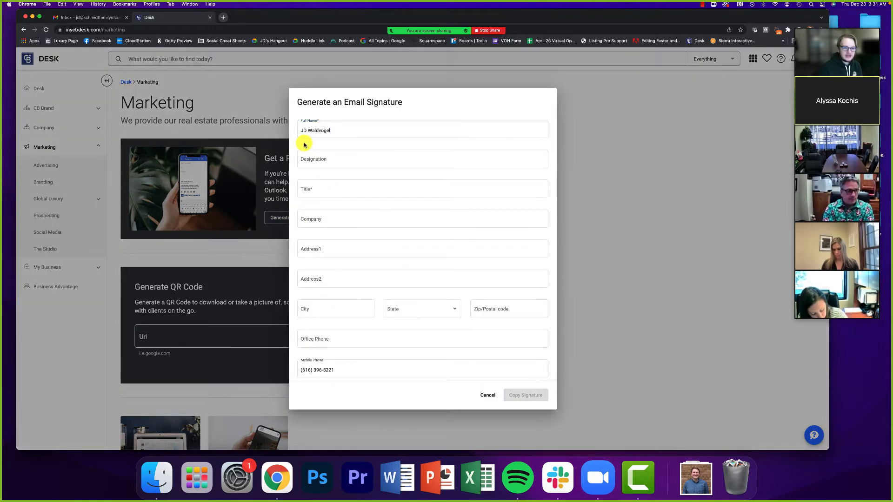
left_click(329, 122)
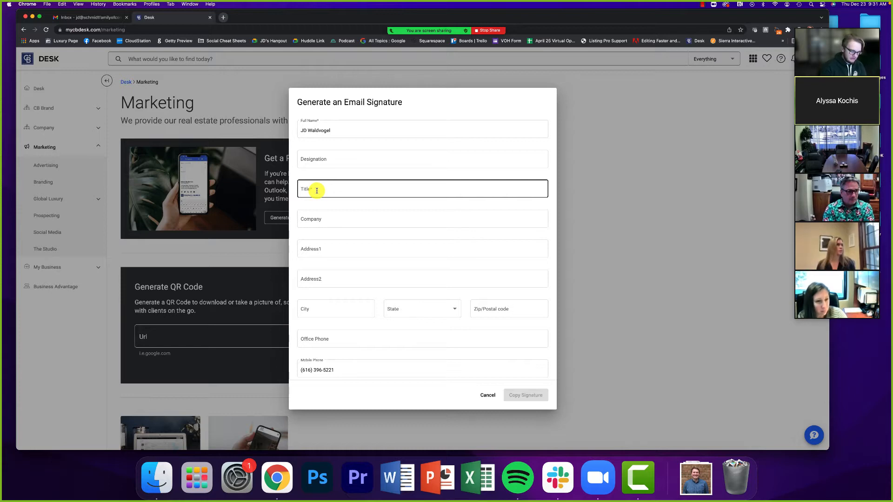
- Enter title Digital Marketing & Technologies Manager, designations WGA, DGA, PGA, and company Schmidt Family of Companies
left_click(317, 190)
type("Digital Marke")
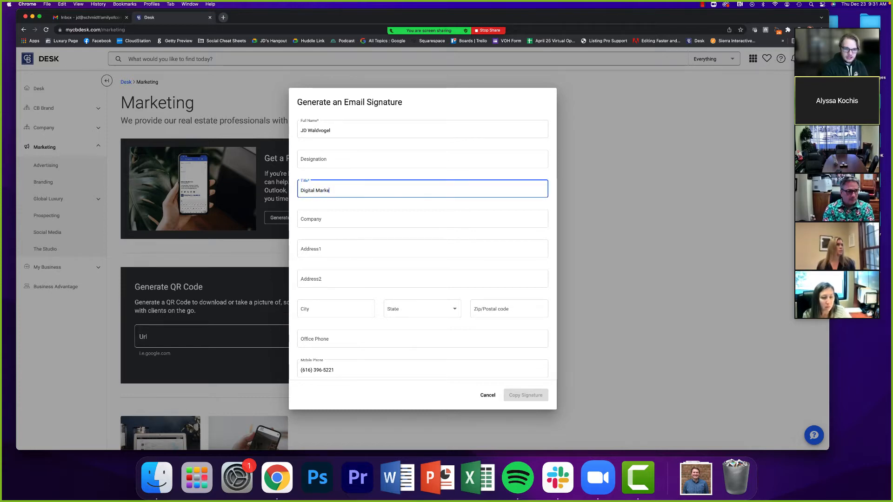
type("ting & Techno")
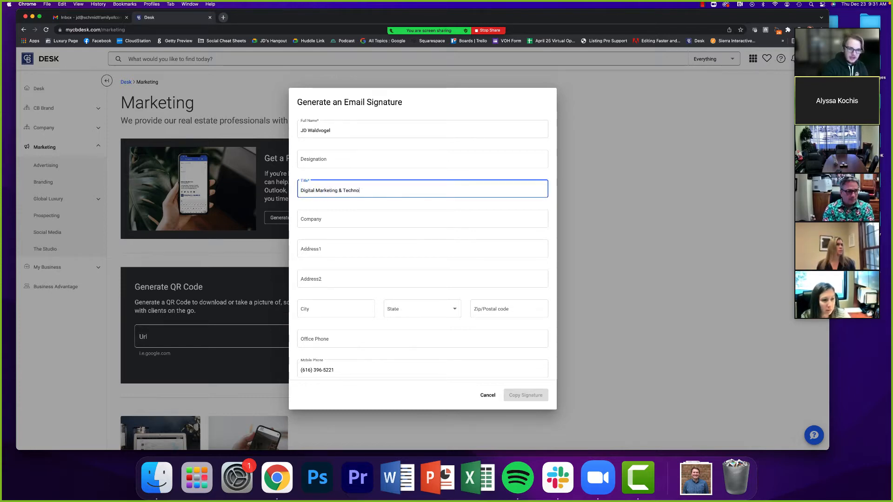
type("logies Manager")
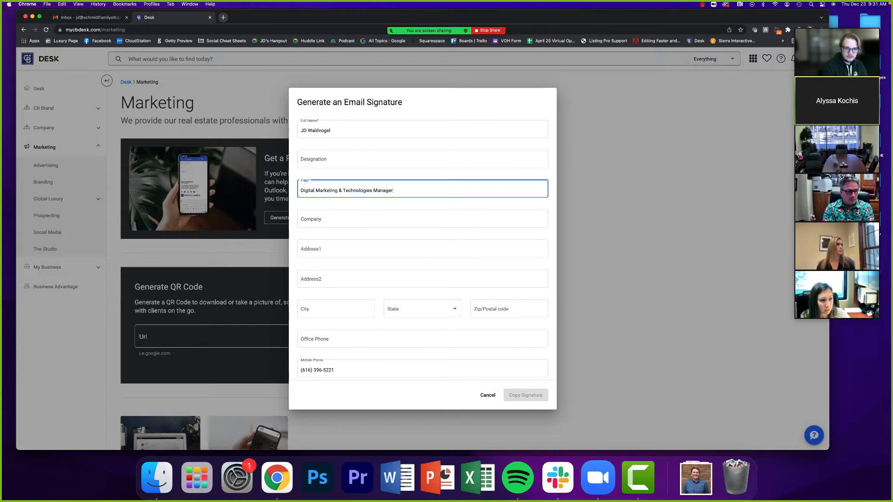
left_click(309, 160)
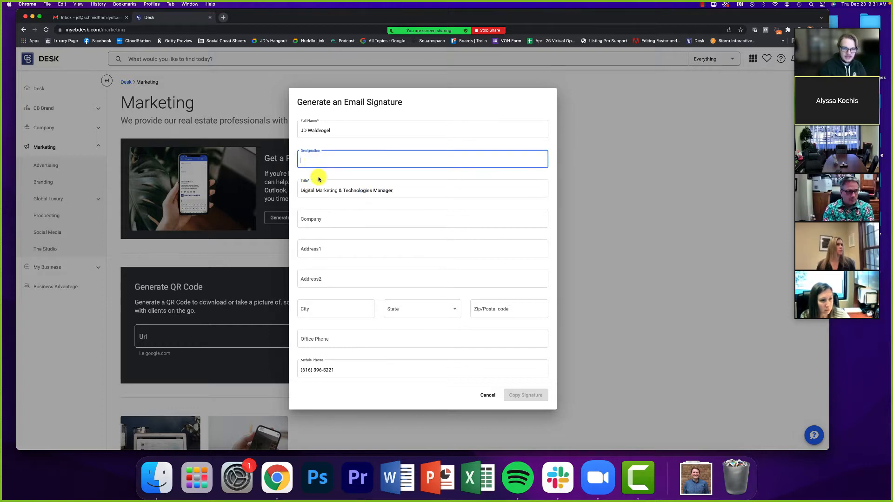
type("WGA")
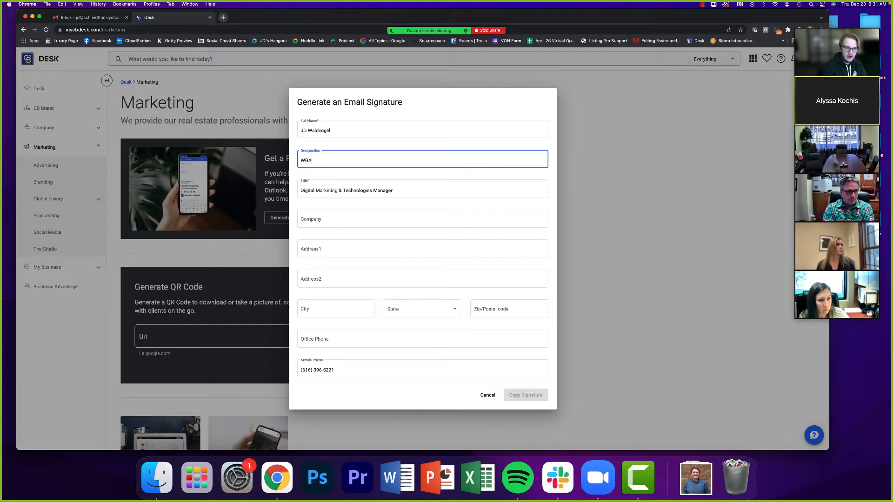
type(", DGA")
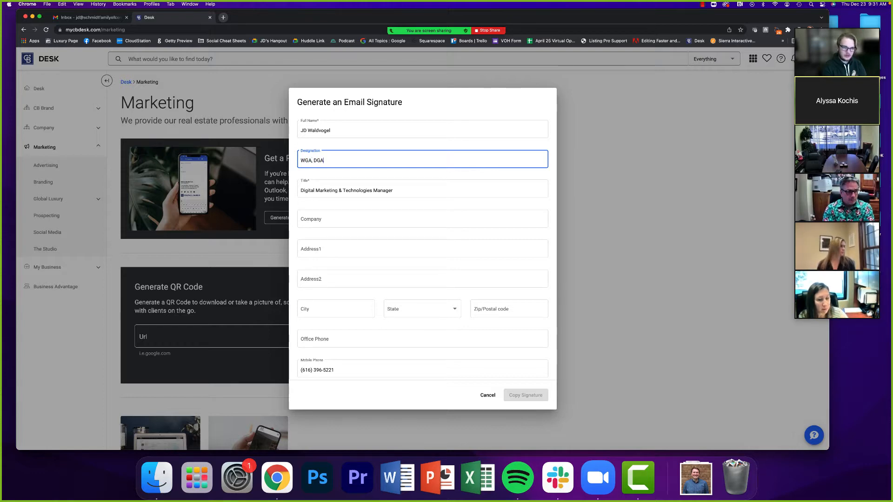
type(", PGA")
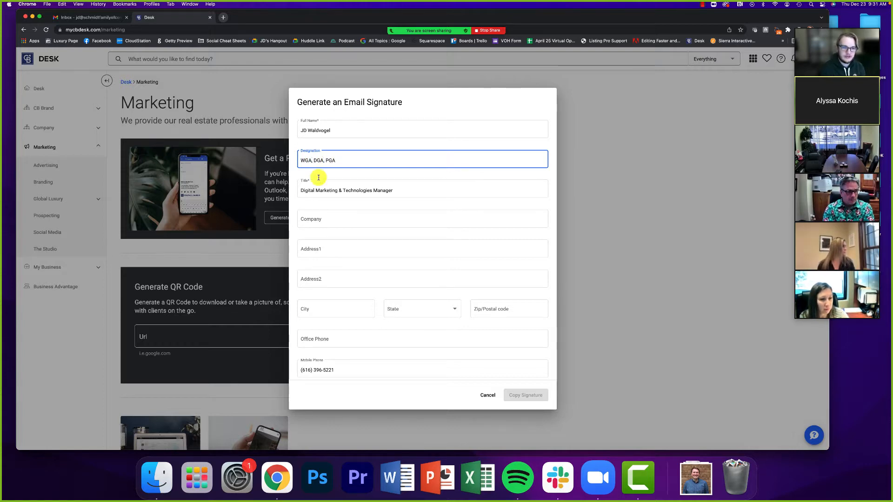
left_click(327, 205)
scroll(327, 205, "down", 1)
left_click(327, 201)
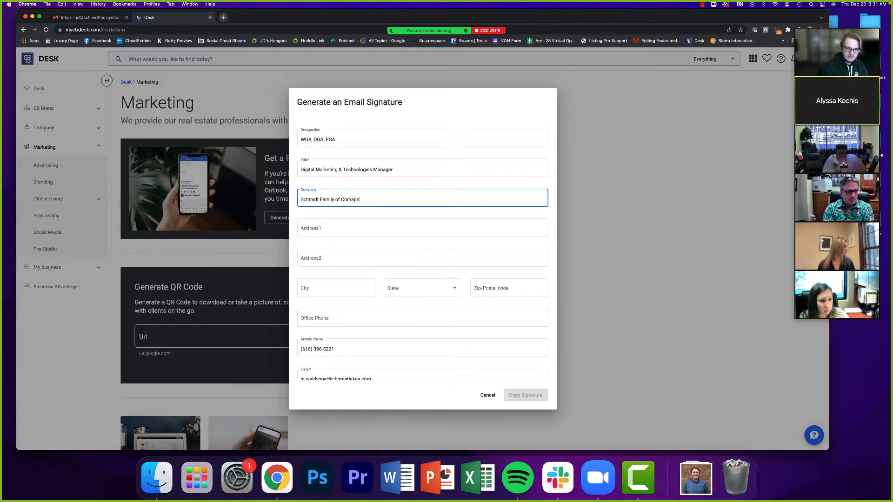
left_click(315, 208)
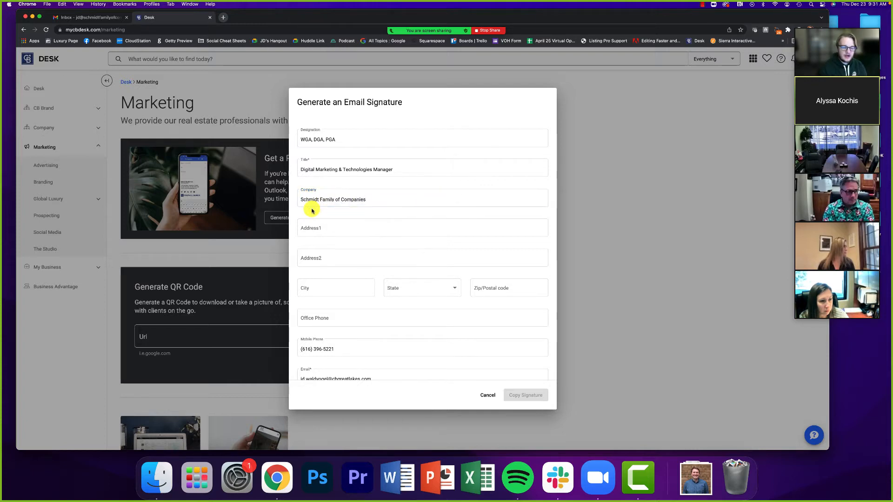
scroll(313, 208, "down", 1)
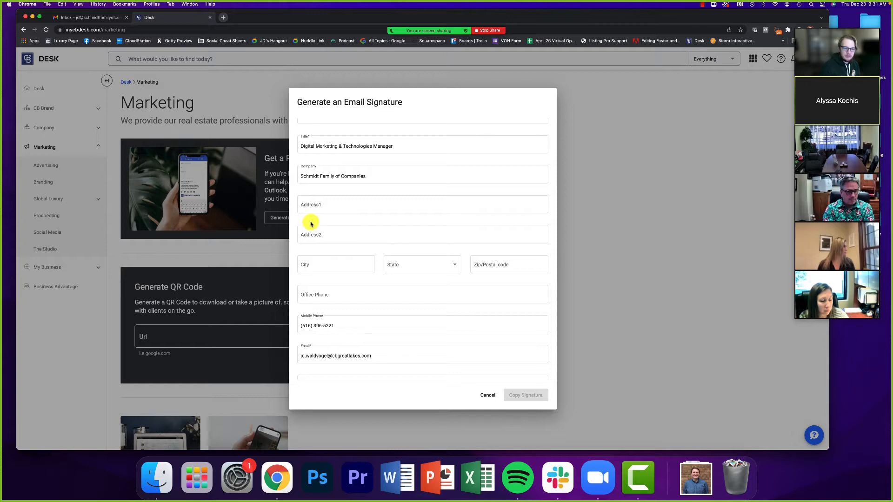
- Enter the office street address and city, and choose Michigan as the state
scroll(314, 227, "down", 1)
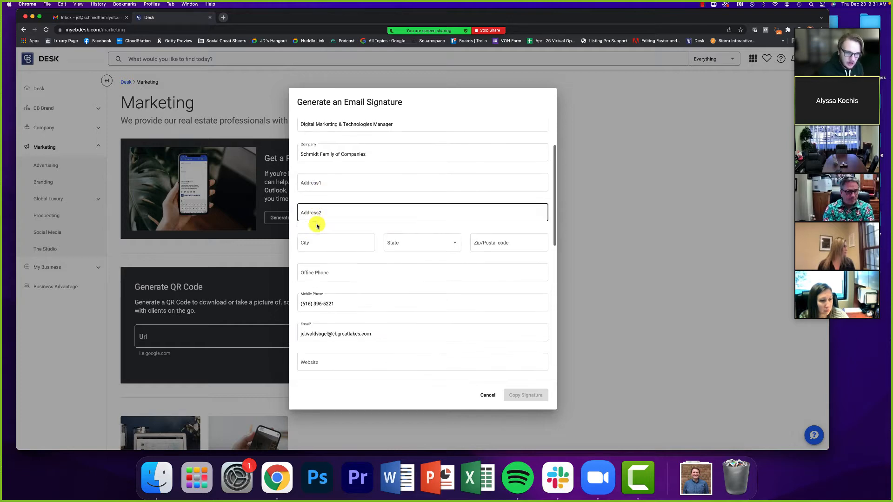
left_click(317, 190)
type("466 ")
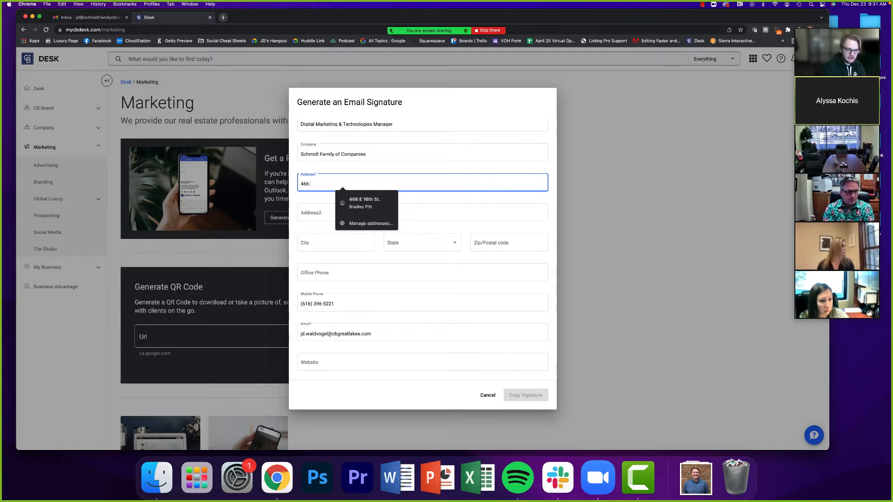
type("E 16th S")
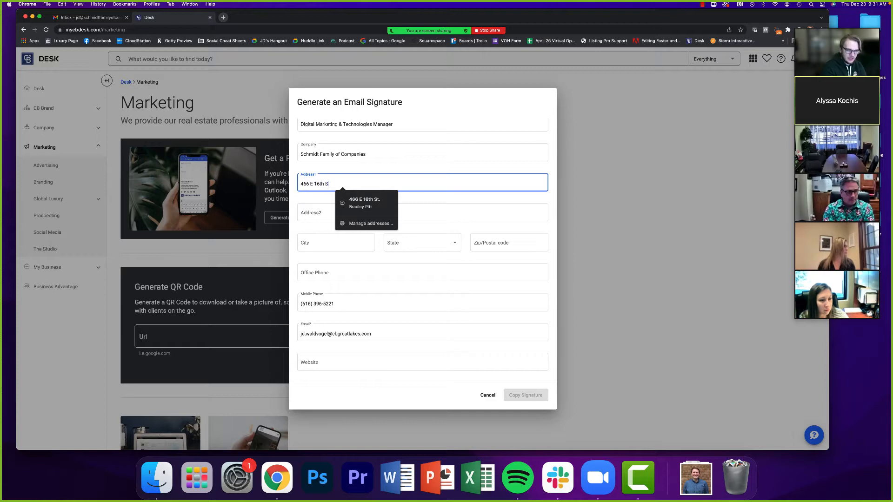
type("t.")
left_click(319, 242)
type("Holland")
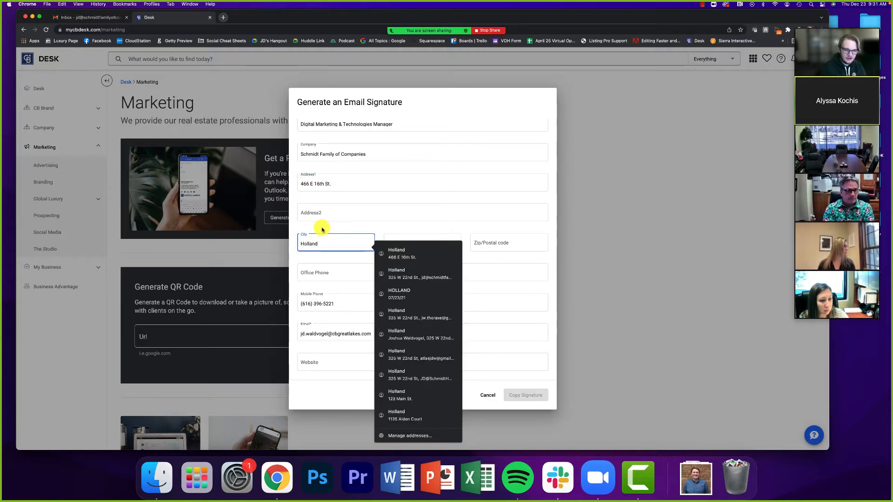
left_click(405, 242)
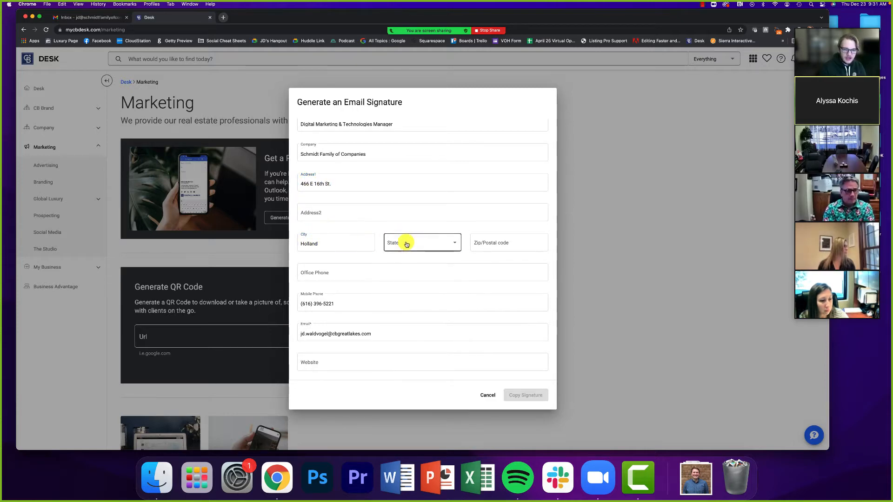
scroll(414, 303, "down", 5)
scroll(417, 279, "down", 4)
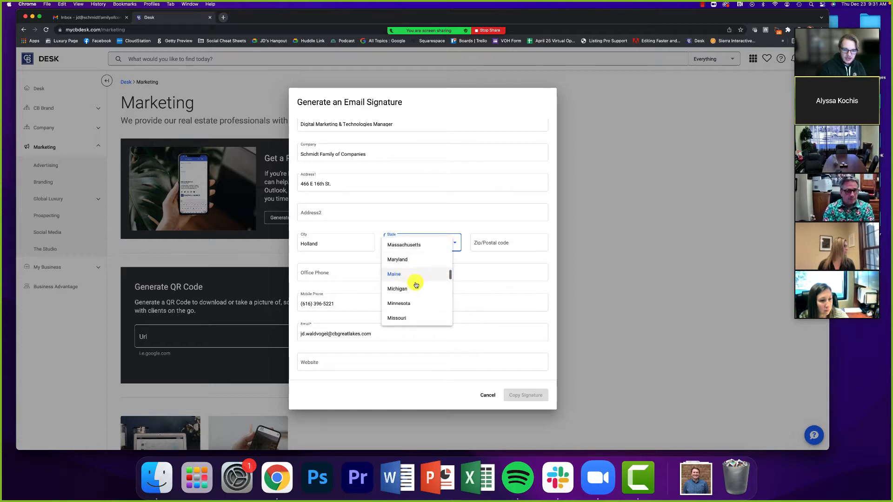
left_click(417, 281)
- Fill in the ZIP code and the office phone number
left_click(487, 245)
type("49423")
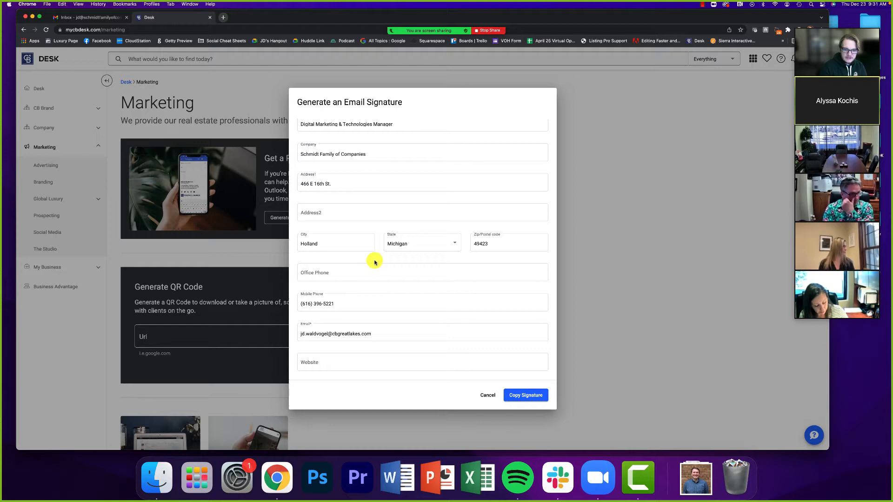
scroll(343, 255, "down", 2)
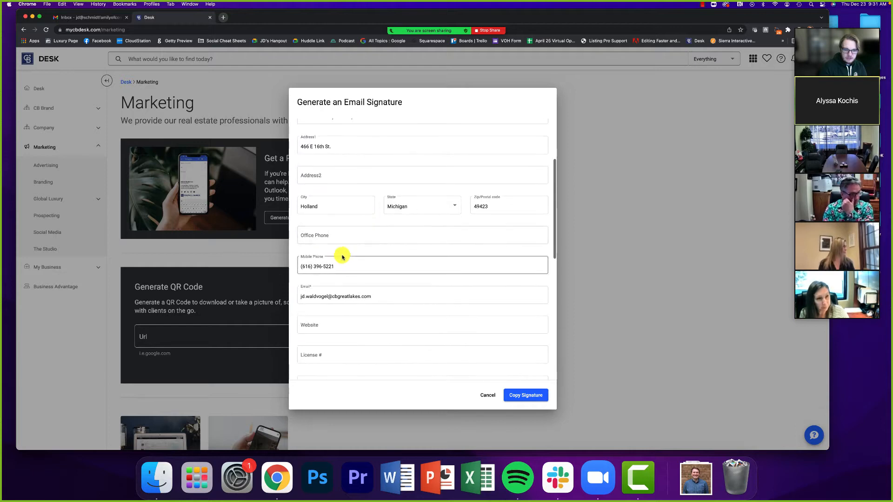
left_click(325, 237)
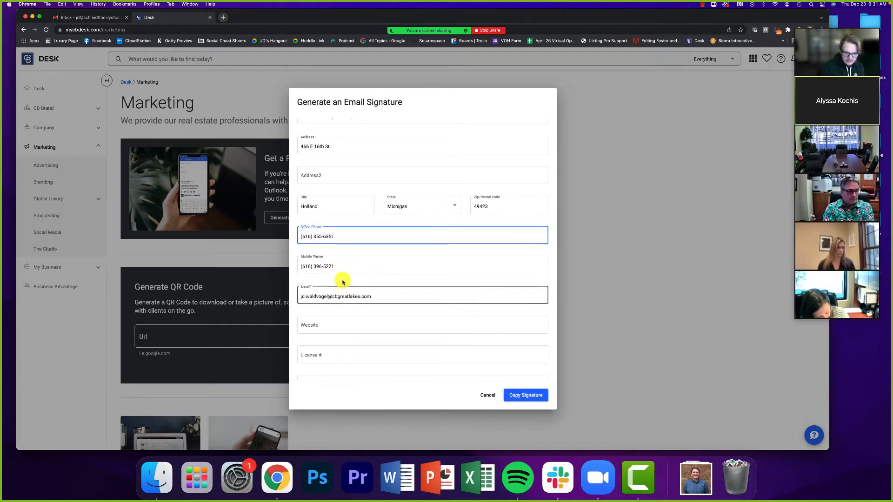
left_click(335, 281)
scroll(339, 283, "down", 3)
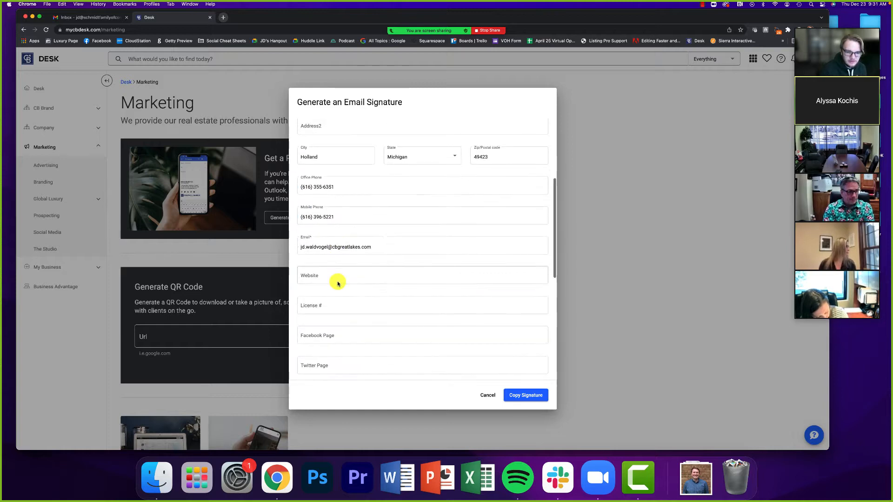
scroll(316, 256, "down", 1)
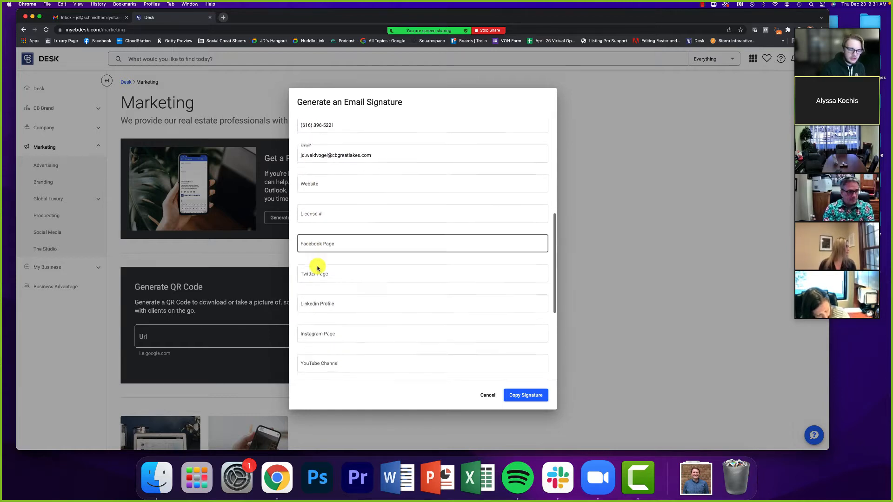
scroll(319, 251, "down", 3)
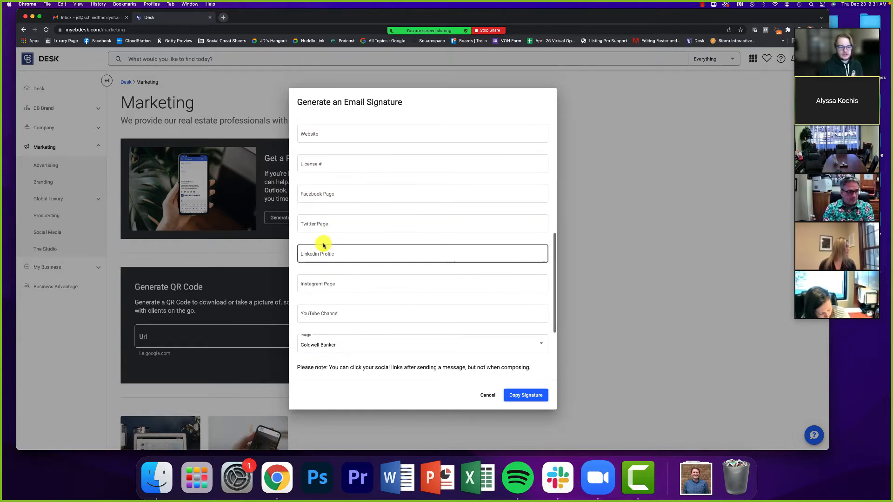
scroll(319, 243, "up", 2)
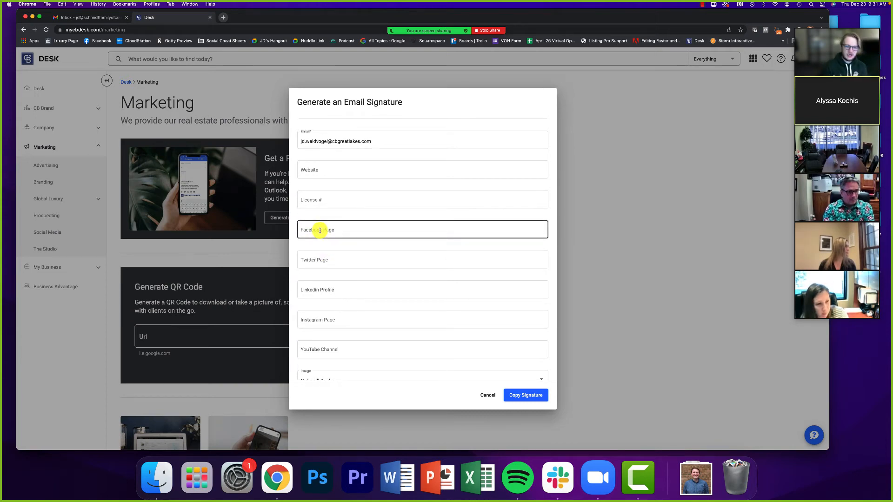
left_click(320, 230)
type("Fa")
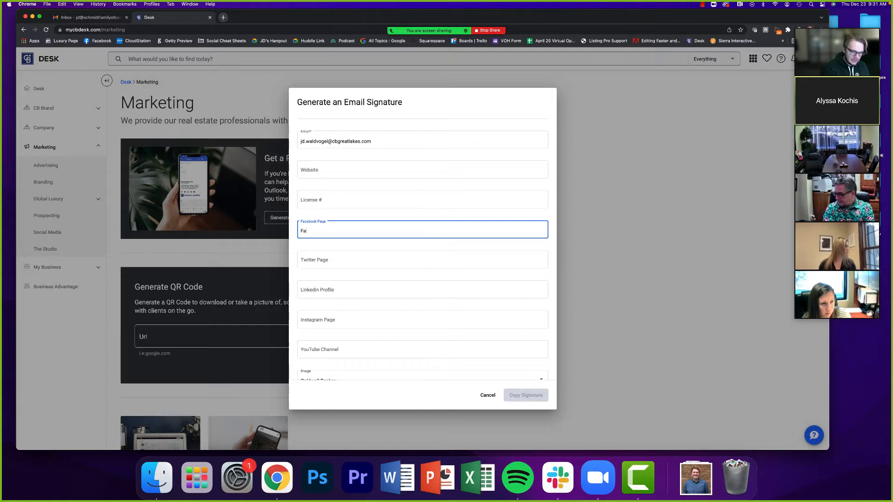
type("cebook.com/JDWSells")
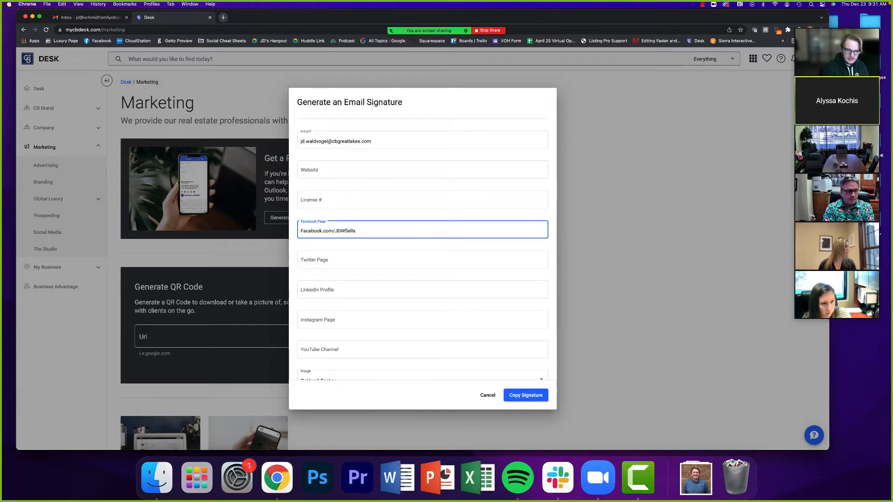
left_click(310, 173)
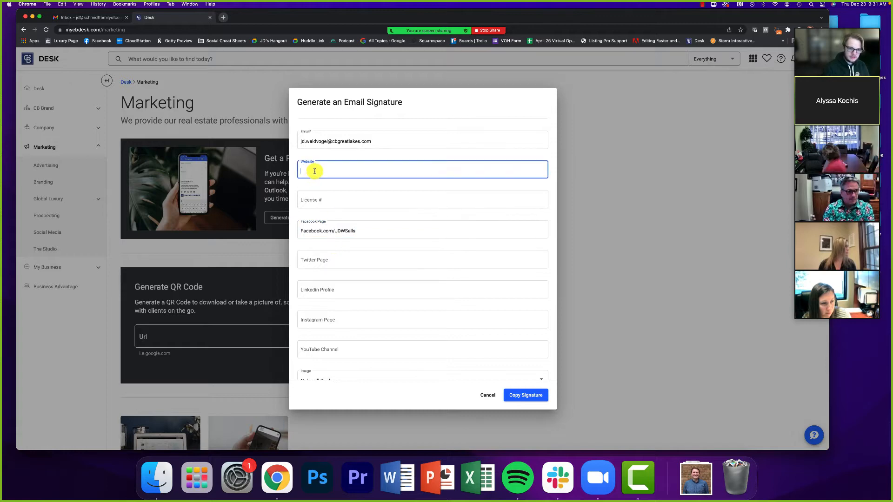
type("www.CBGr")
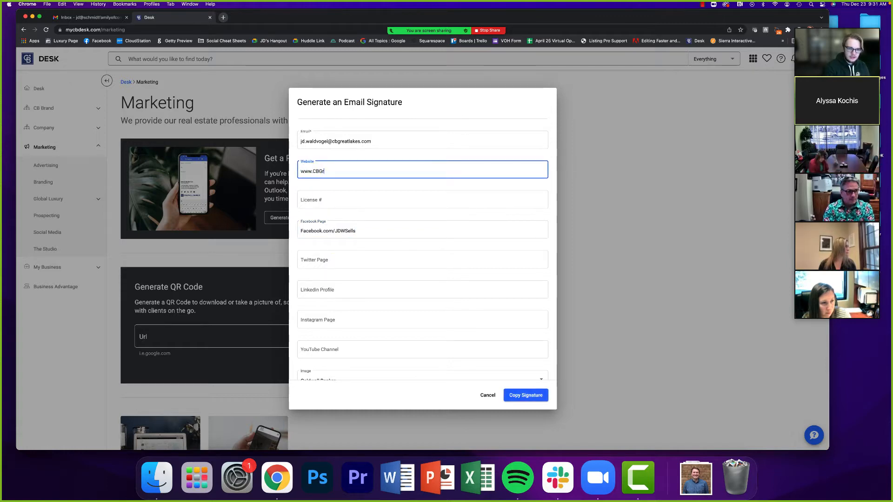
type("eatLakes.com")
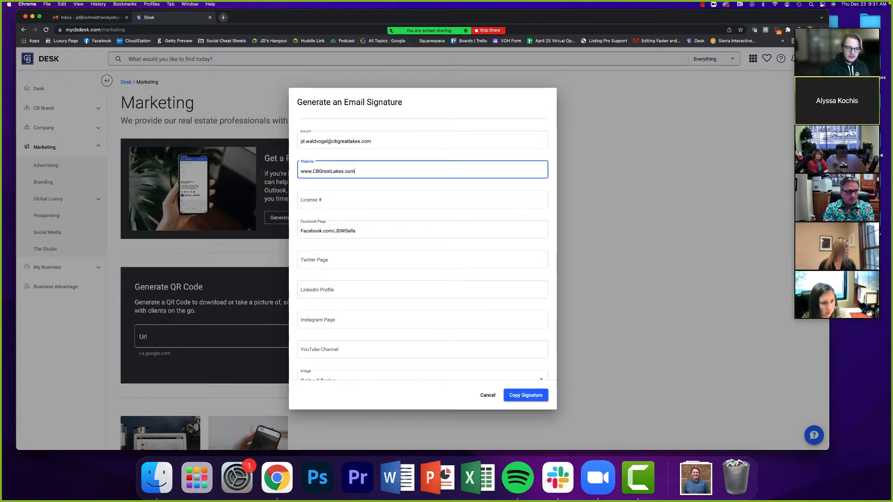
- Add the Twitter and Instagram page links, leaving LinkedIn empty
left_click(352, 256)
type("Twitte")
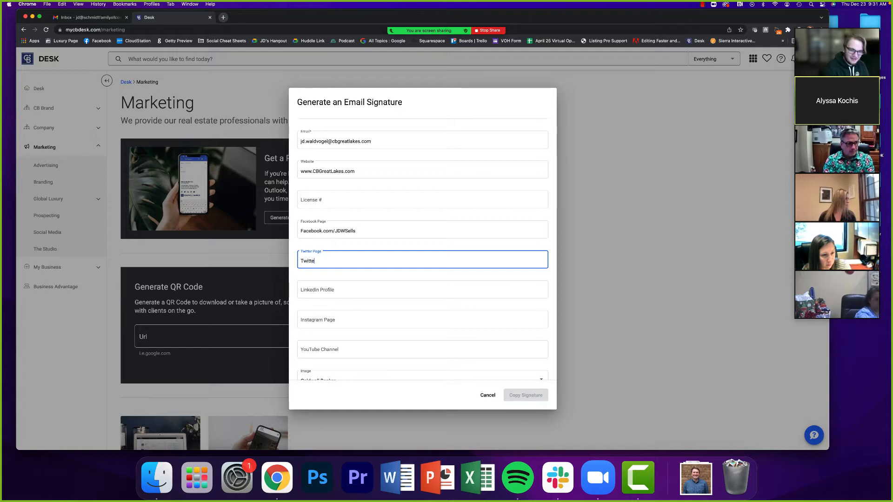
type("r.com/Jdwaldy")
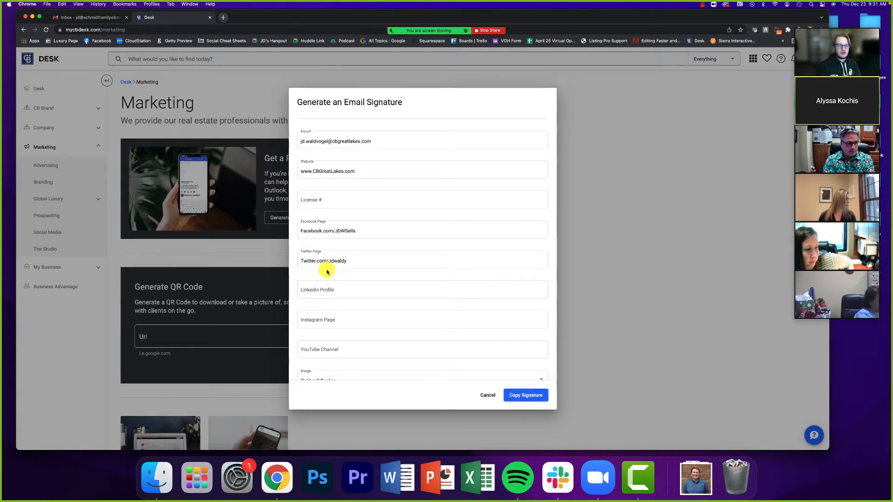
scroll(327, 272, "down", 2)
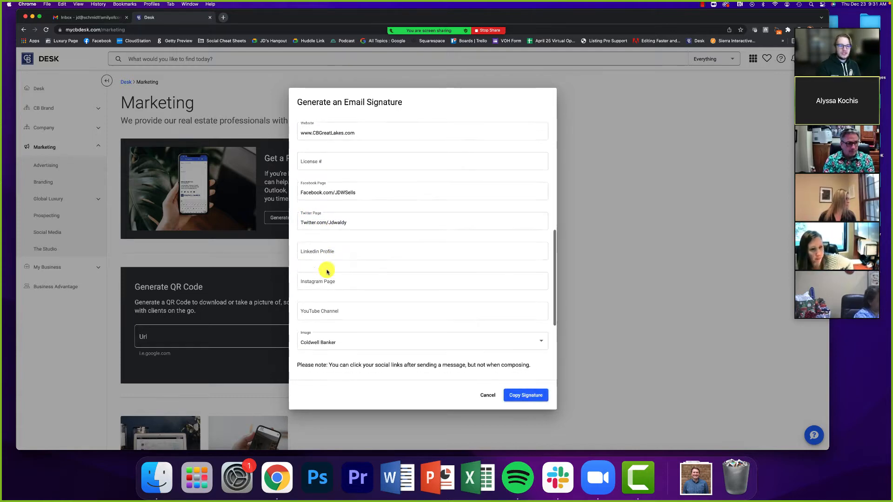
left_click(335, 232)
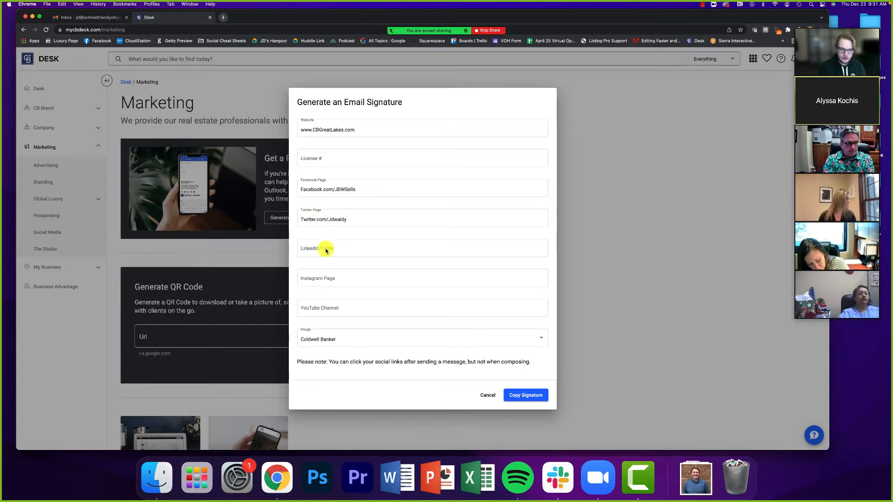
left_click(331, 277)
type("@J")
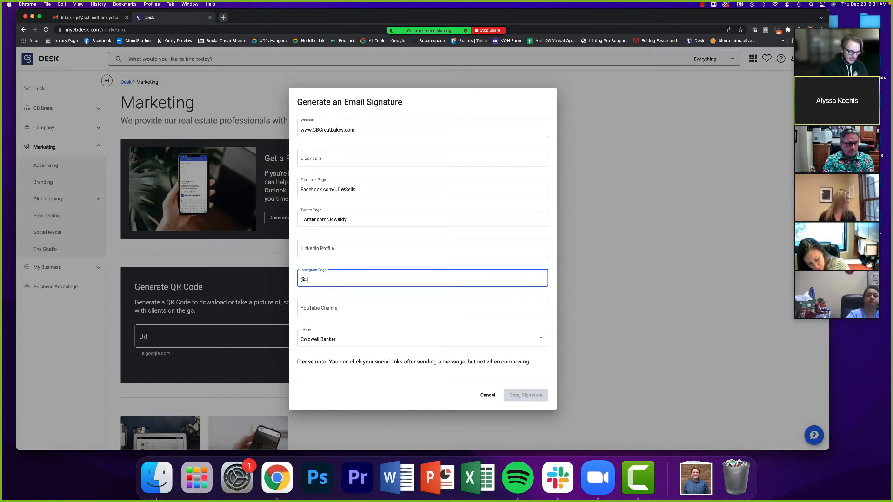
type("dwaldy")
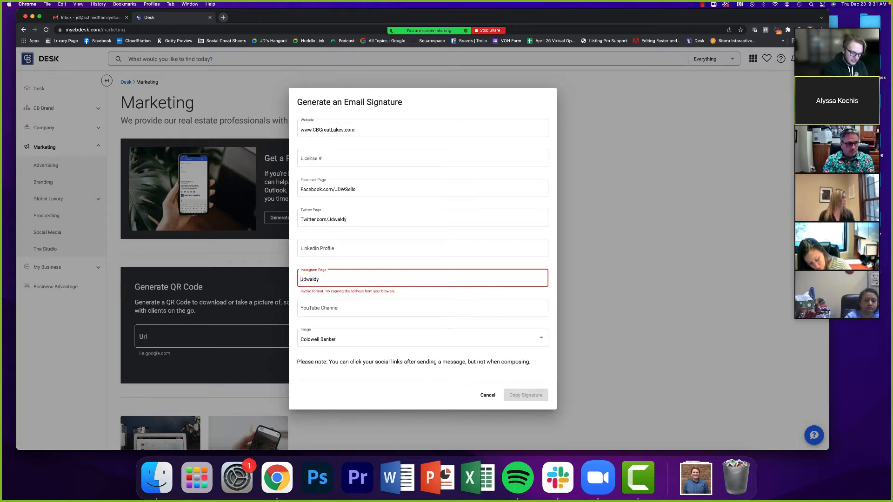
type("Instagram.com/")
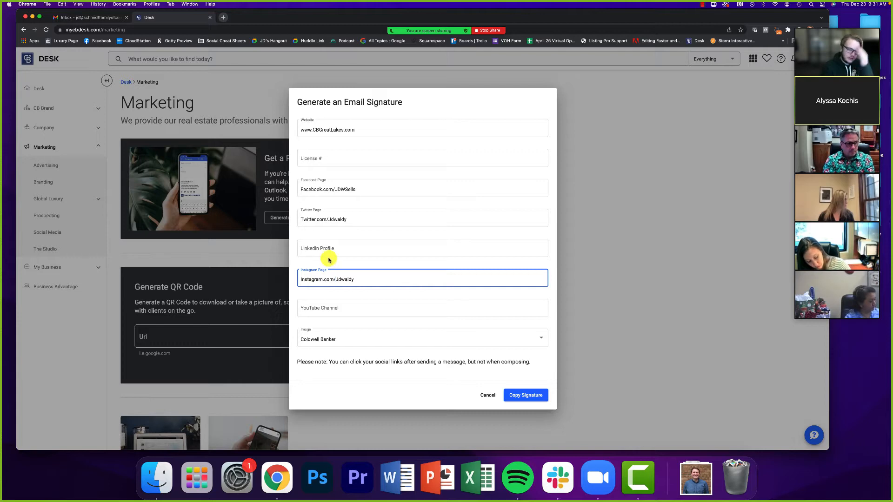
scroll(319, 303, "down", 2)
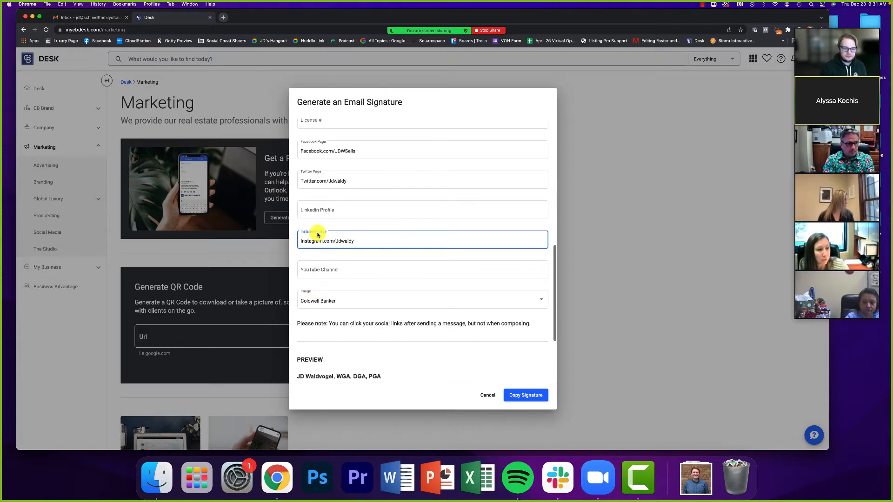
left_click(315, 208)
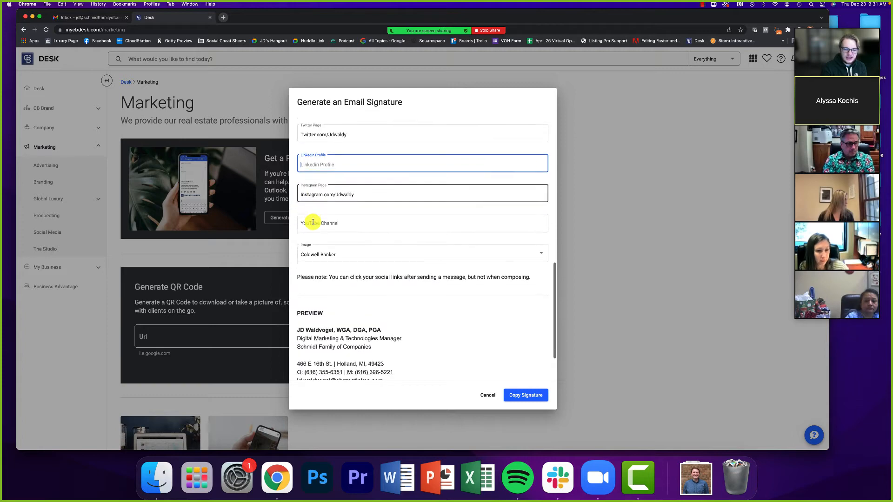
scroll(313, 225, "up", 2)
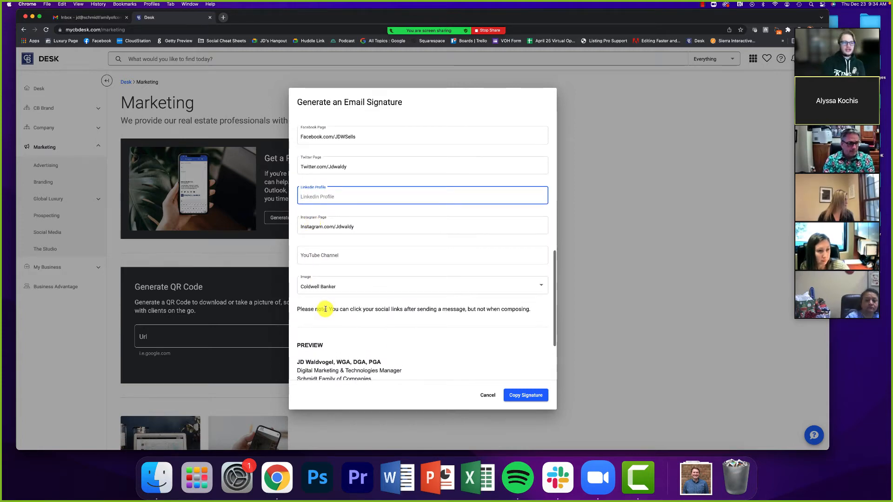
- Try the Schmidt, Realtors and no-logo image options, then settle on the Coldwell Banker logo
scroll(325, 309, "down", 5)
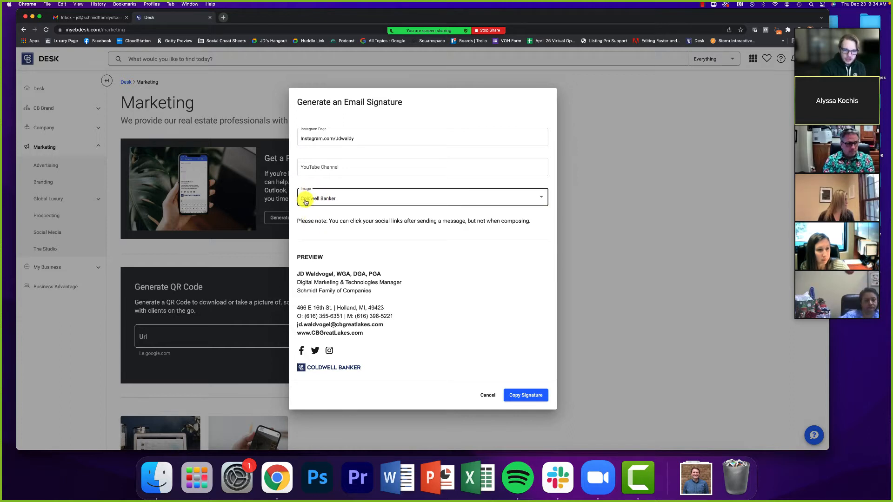
left_click(334, 203)
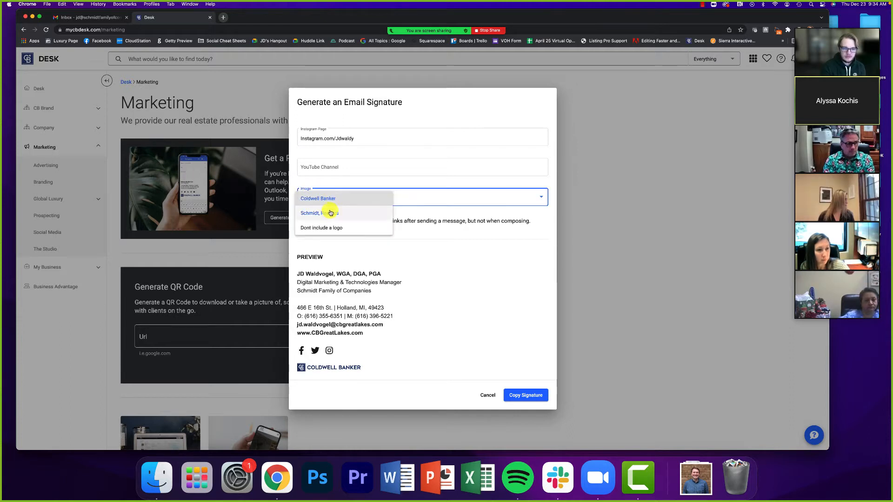
left_click(356, 215)
scroll(378, 357, "down", 1)
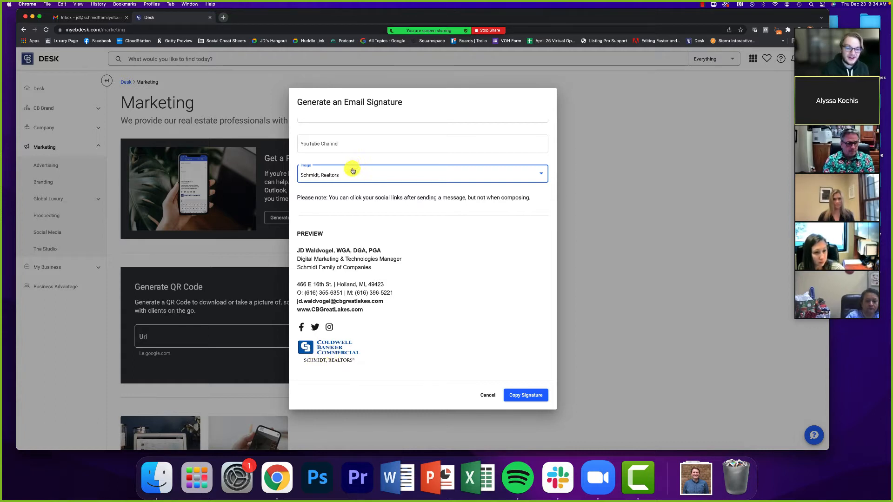
left_click(342, 178)
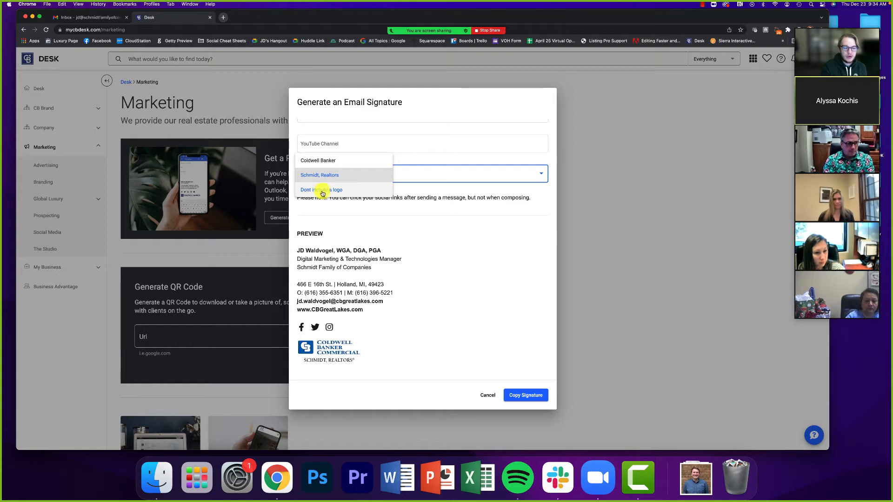
left_click(321, 190)
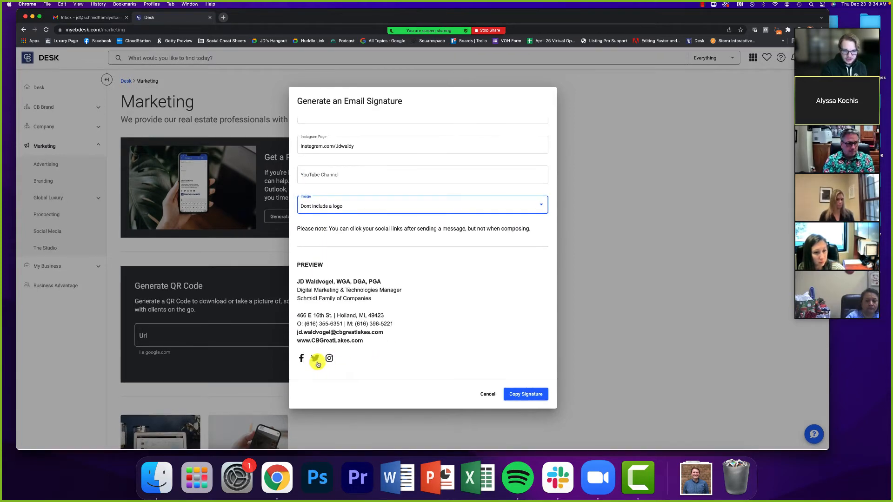
left_click(332, 209)
left_click(319, 179)
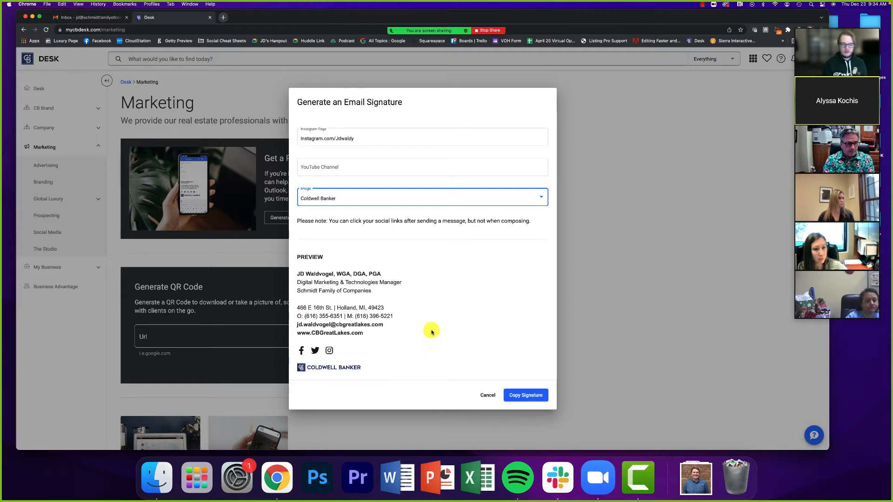
left_click_drag(297, 275, 381, 374)
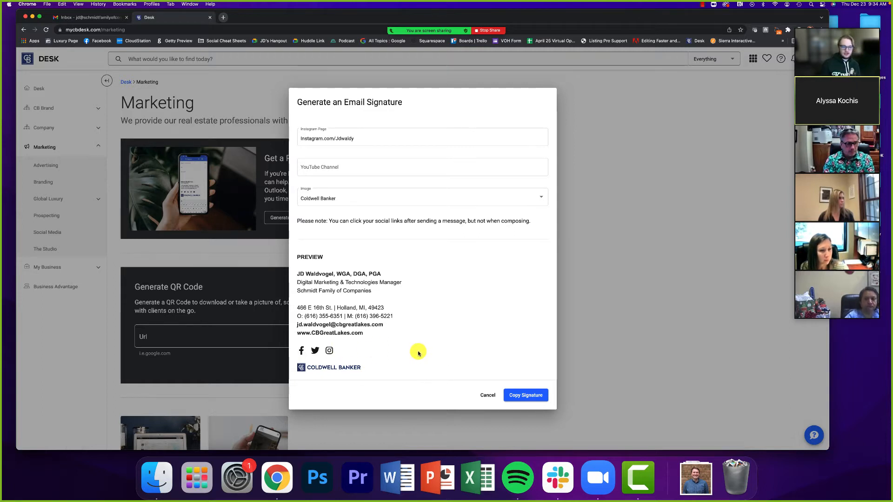
- Copy the signature and open the Gmail and Outlook how-to links in new tabs
left_click(533, 396)
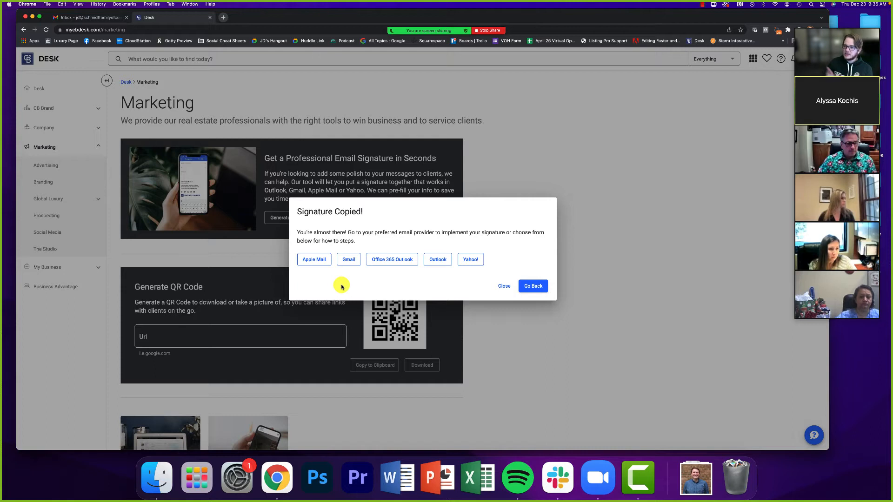
right_click(342, 261)
left_click(367, 263)
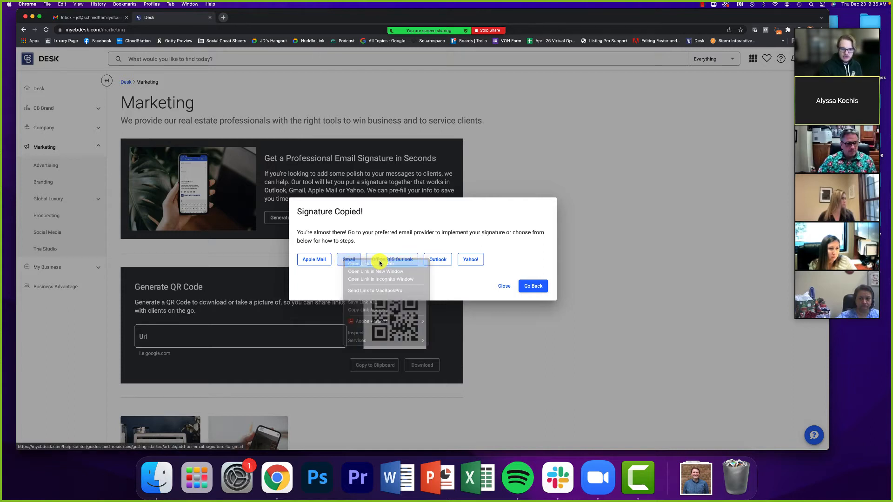
right_click(448, 264)
left_click(465, 265)
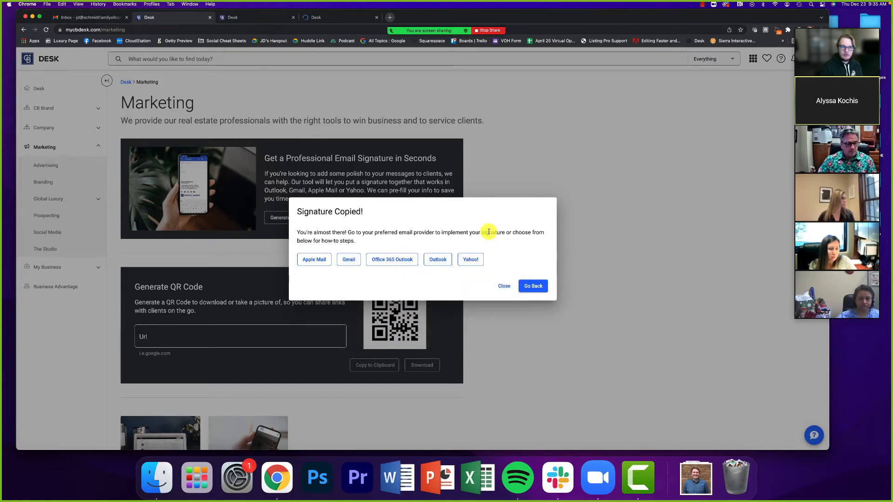
- Read through the 'Add an Email Signature to Outlook' article
left_click(442, 264)
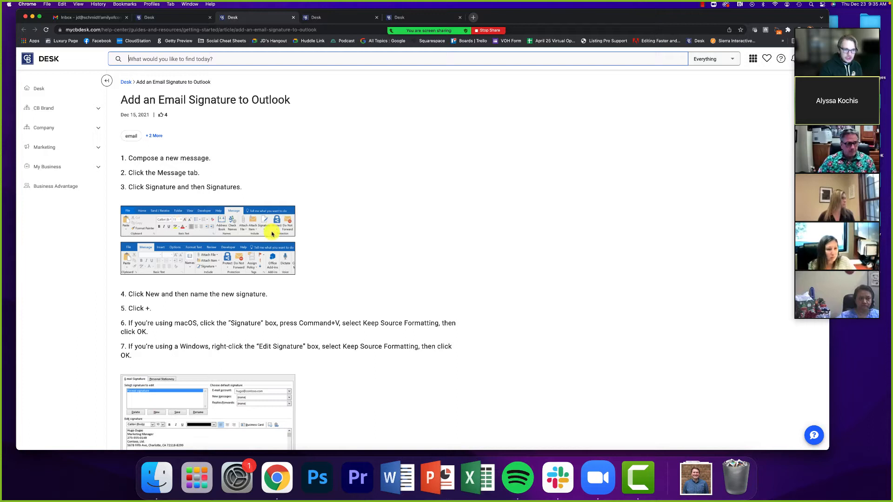
scroll(271, 245, "down", 2)
scroll(271, 245, "down", 5)
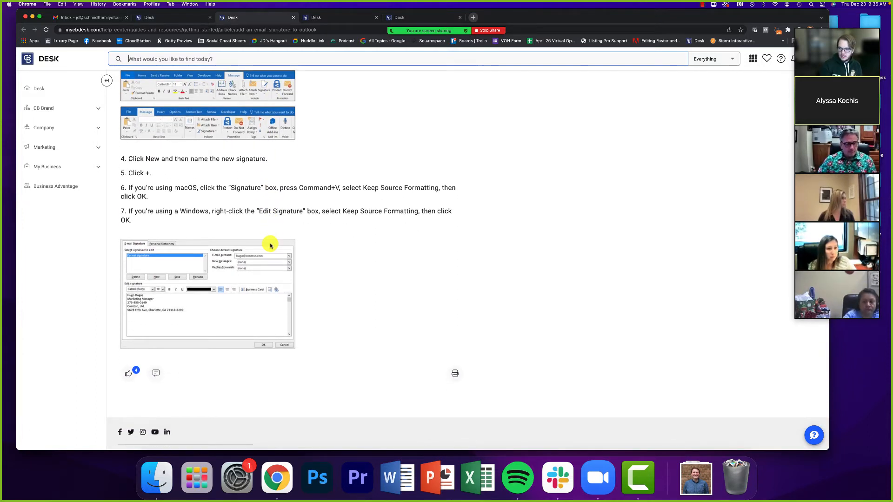
scroll(255, 137, "up", 7)
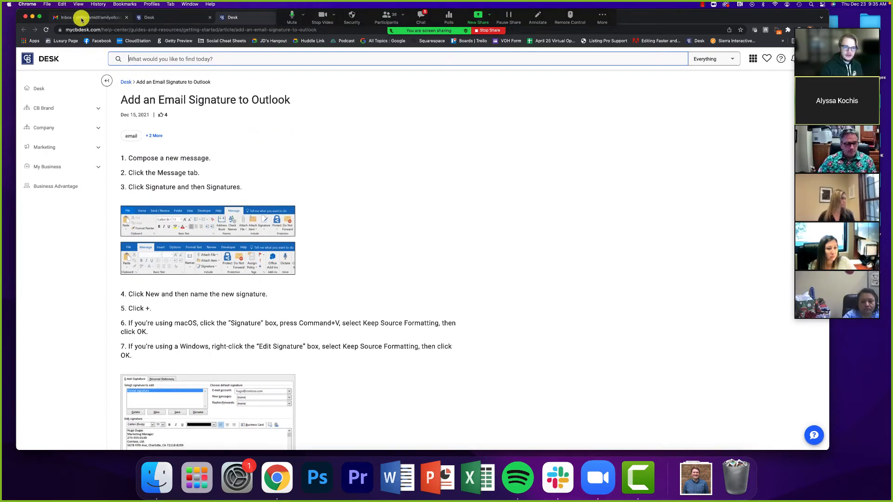
- Go back to the email signature form and review its preview and social-links note
left_click(148, 18)
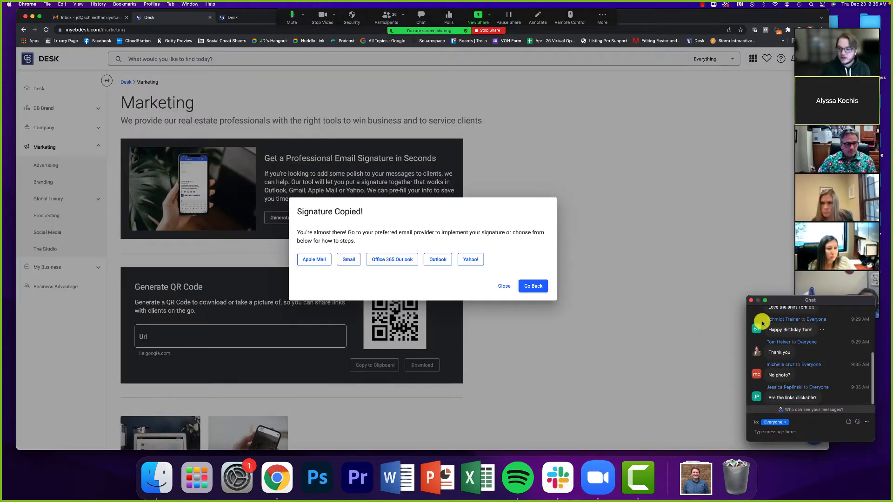
left_click(751, 300)
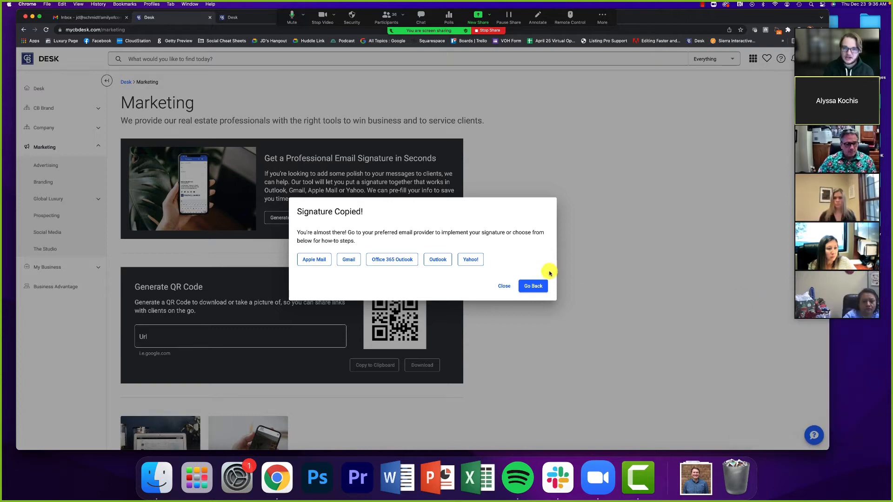
left_click(530, 285)
scroll(418, 339, "down", 10)
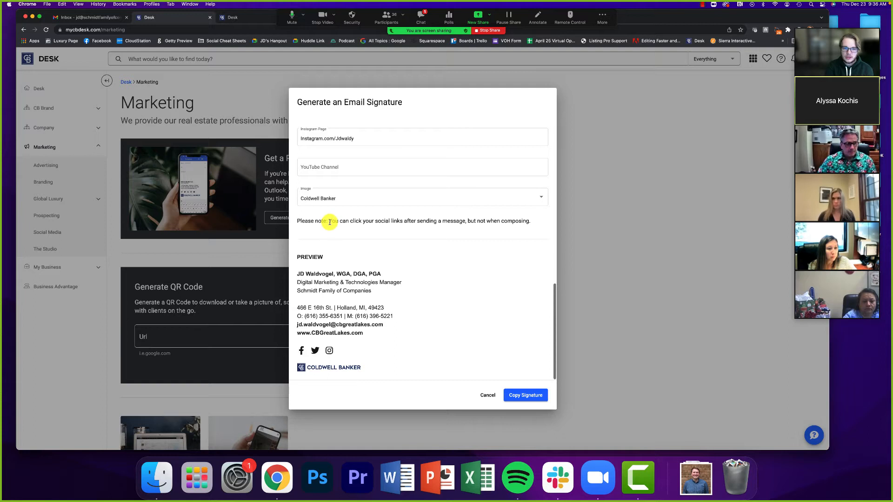
left_click_drag(330, 222, 538, 221)
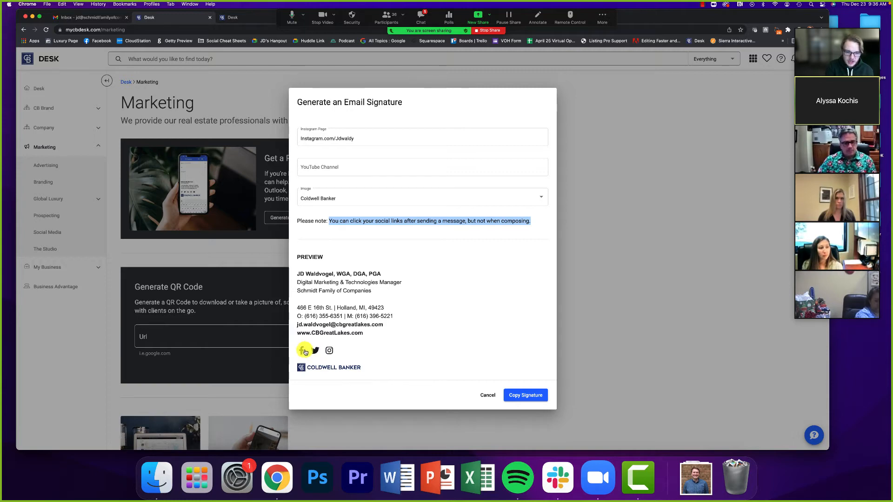
- After checking meeting chat questions, copy the finished signature to the clipboard again
left_click(402, 140)
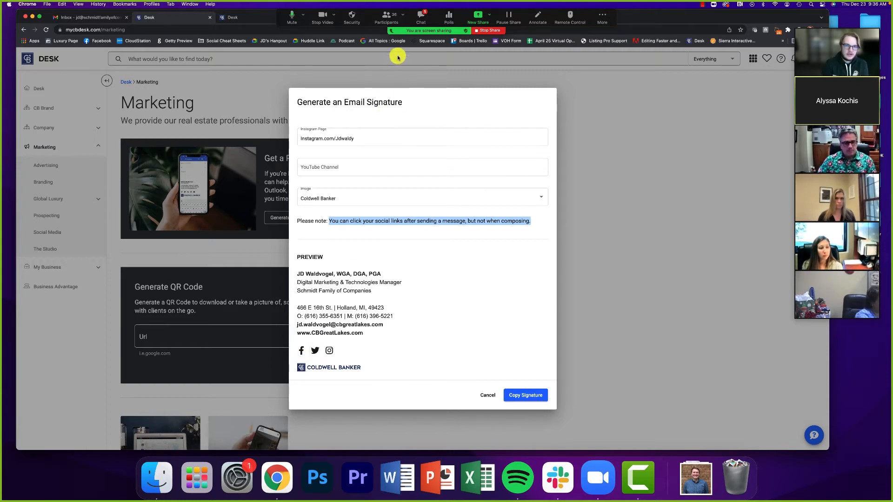
left_click(421, 16)
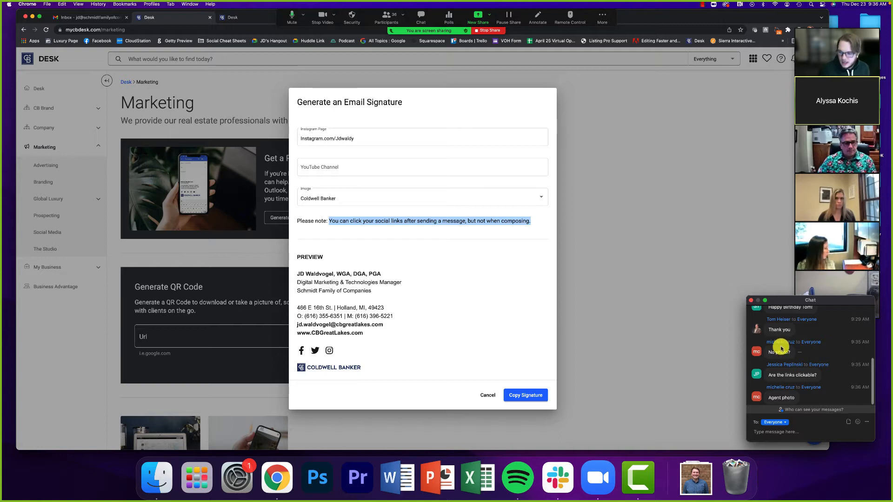
left_click(750, 299)
left_click(489, 303)
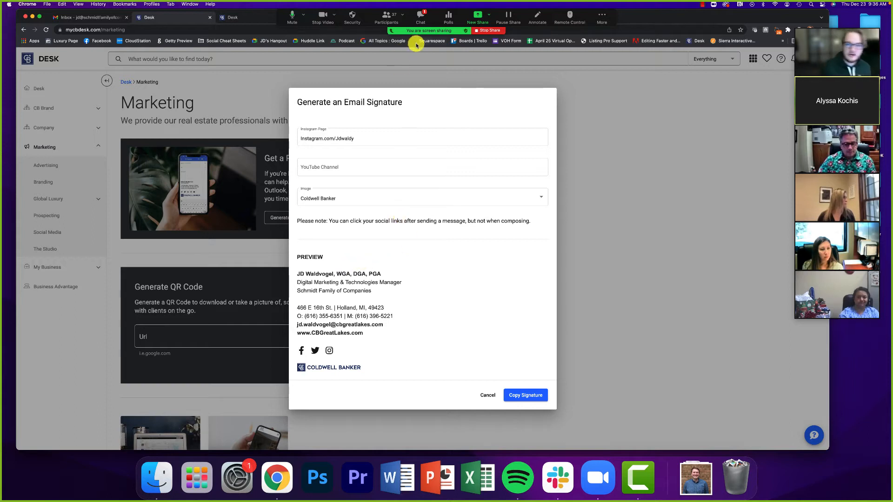
left_click(421, 18)
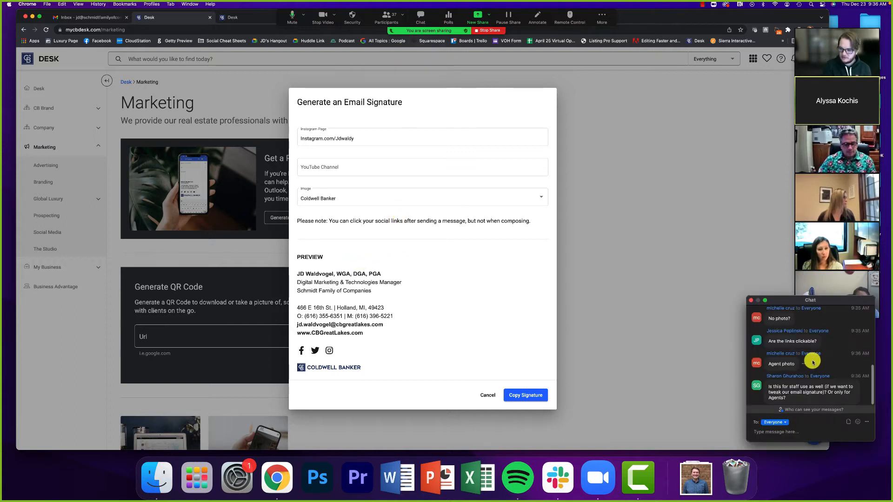
left_click(751, 300)
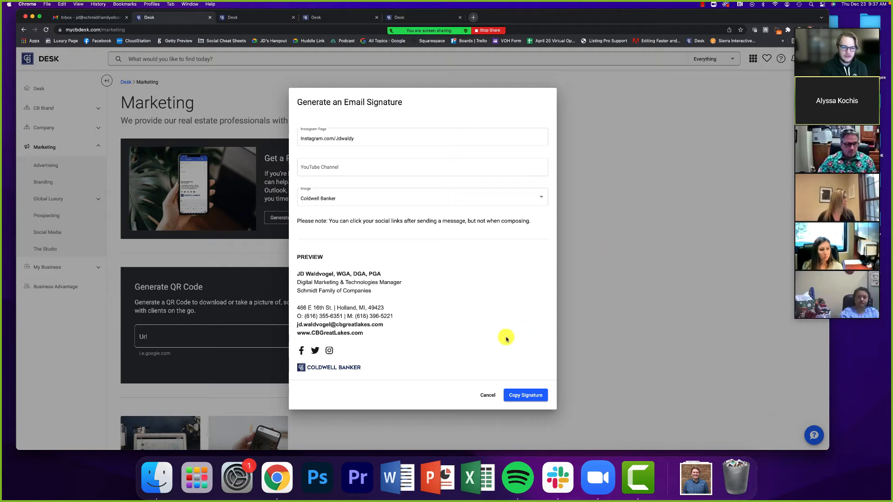
left_click(519, 395)
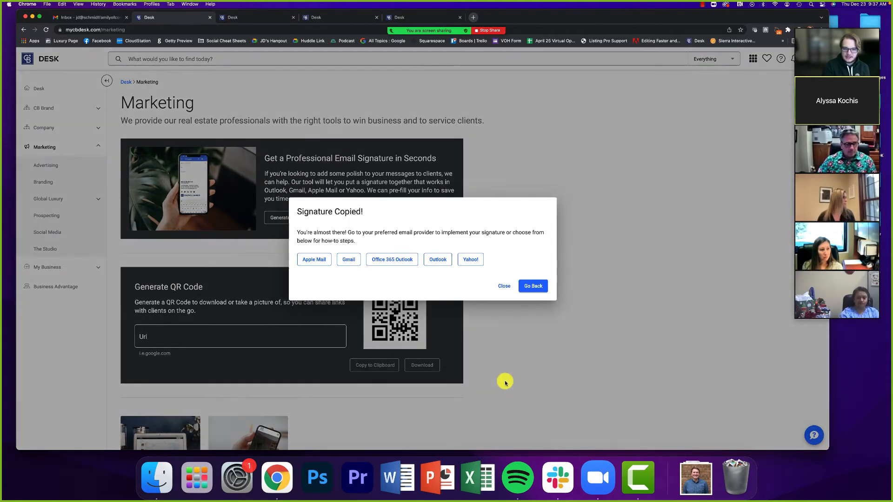
- Switch to Gmail and open the full settings page via See all settings
left_click(79, 18)
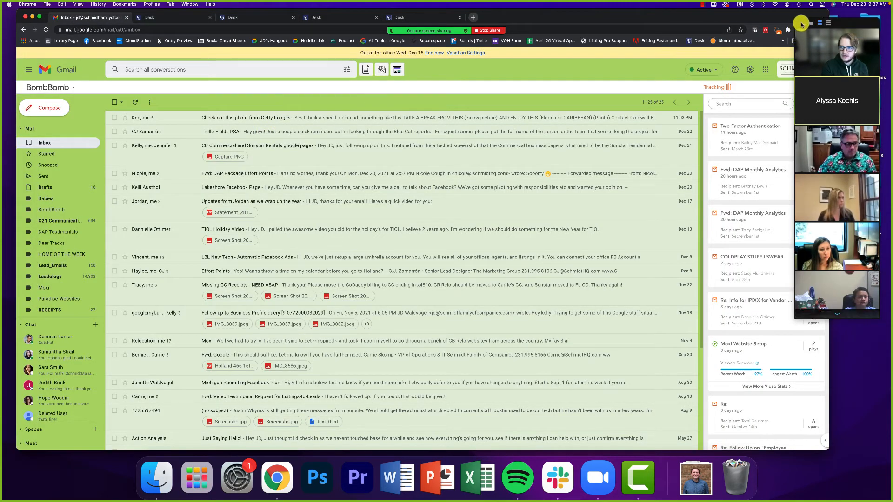
left_click(800, 24)
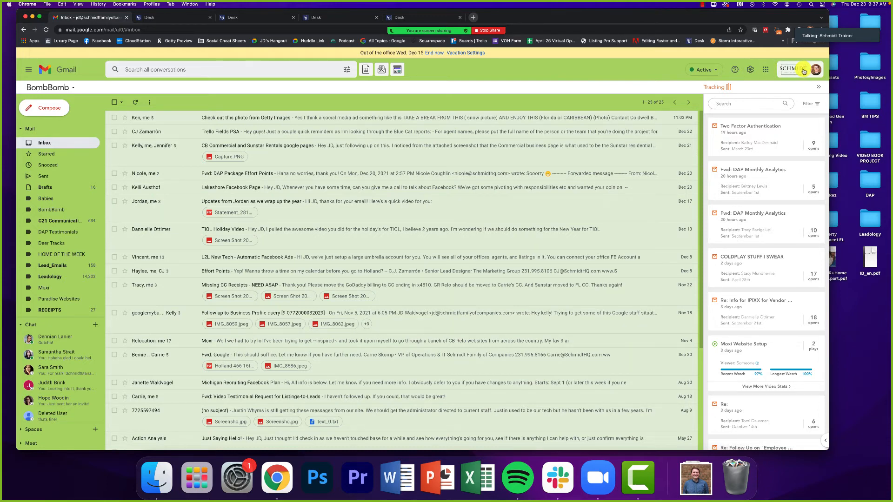
left_click(750, 71)
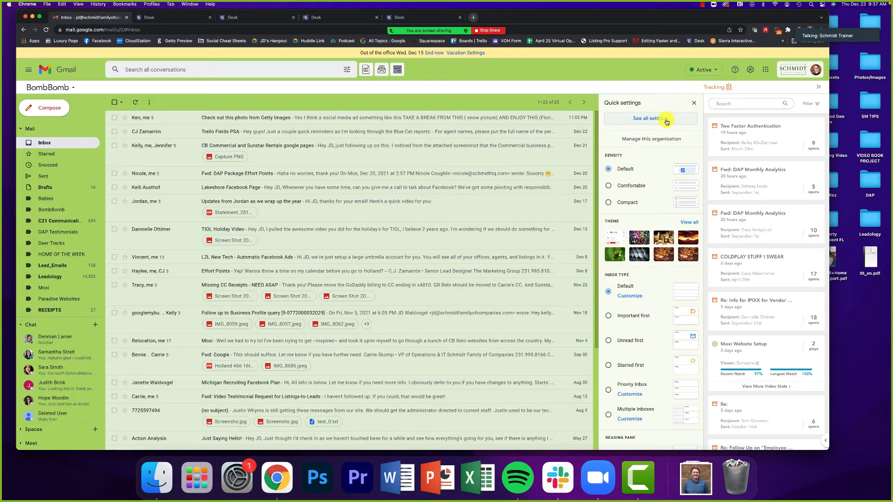
left_click(639, 120)
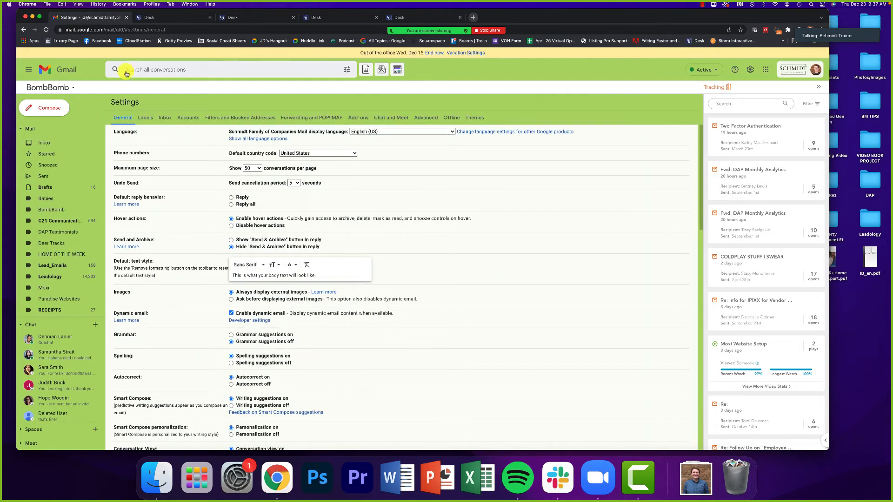
- Scroll General settings to the Signature section listing Jan 2021 Updated and Signature 2nd
scroll(190, 150, "down", 10)
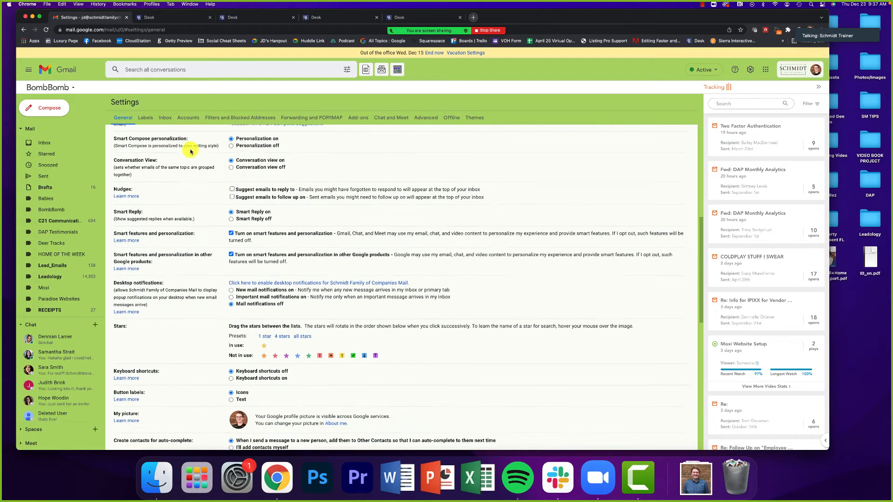
scroll(189, 150, "down", 5)
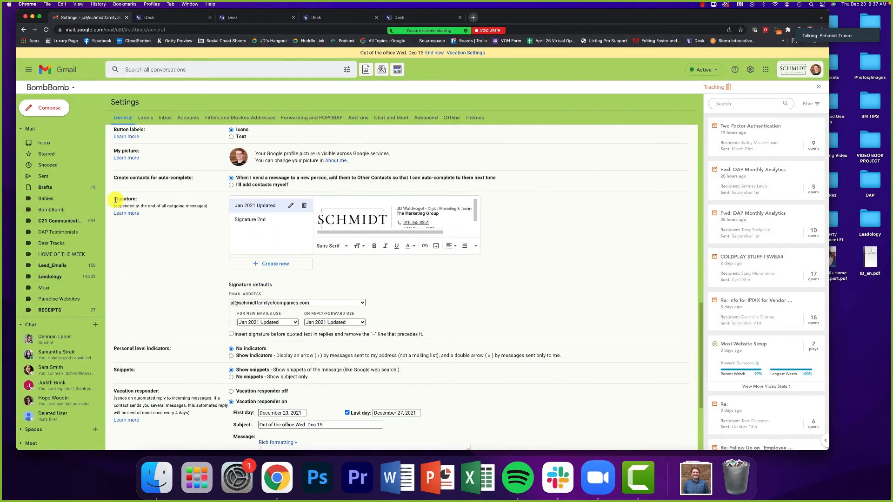
left_click_drag(113, 200, 257, 211)
left_click(193, 224)
scroll(357, 211, "down", 1)
scroll(357, 211, "up", 2)
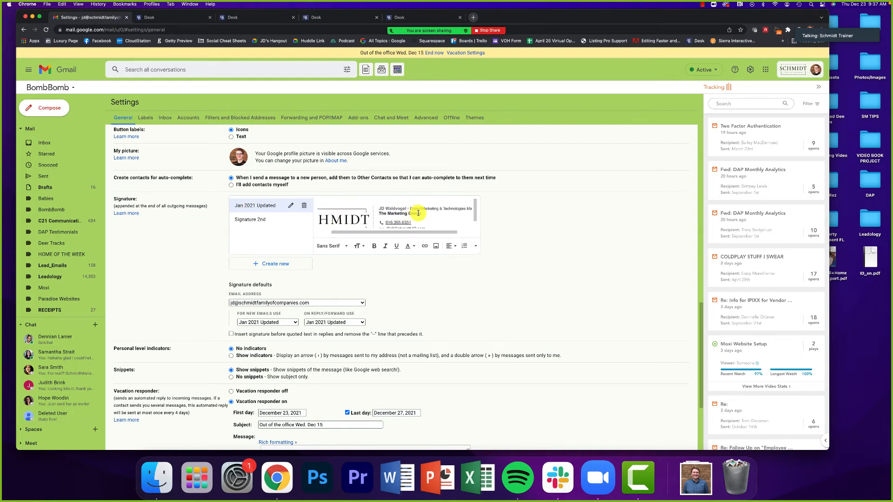
scroll(418, 213, "down", 1)
scroll(417, 213, "up", 1)
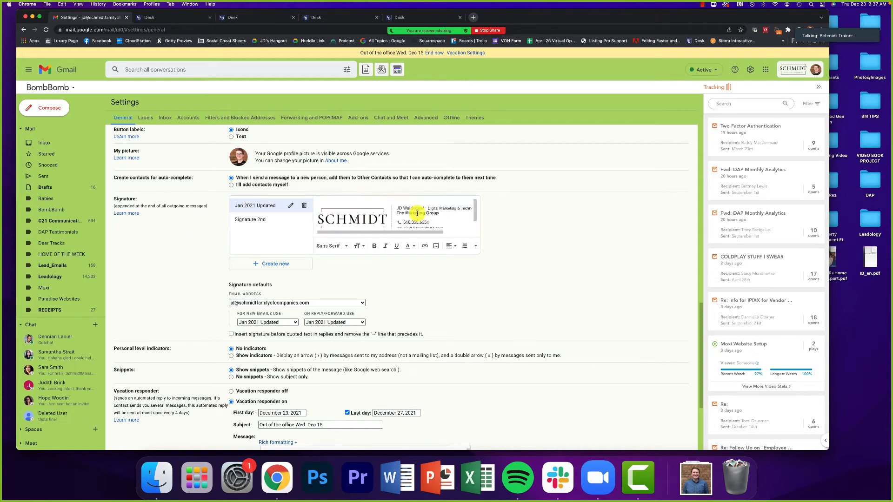
scroll(424, 213, "right", 2)
scroll(424, 213, "left", 2)
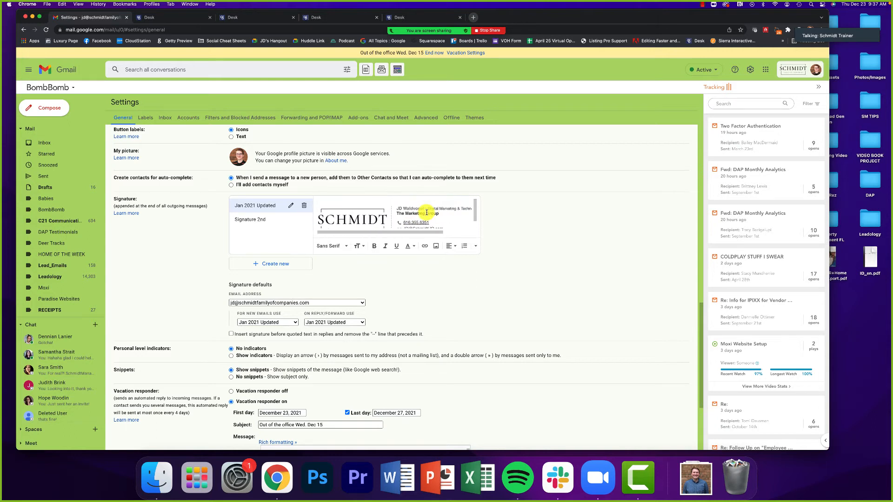
scroll(413, 205, "down", 1)
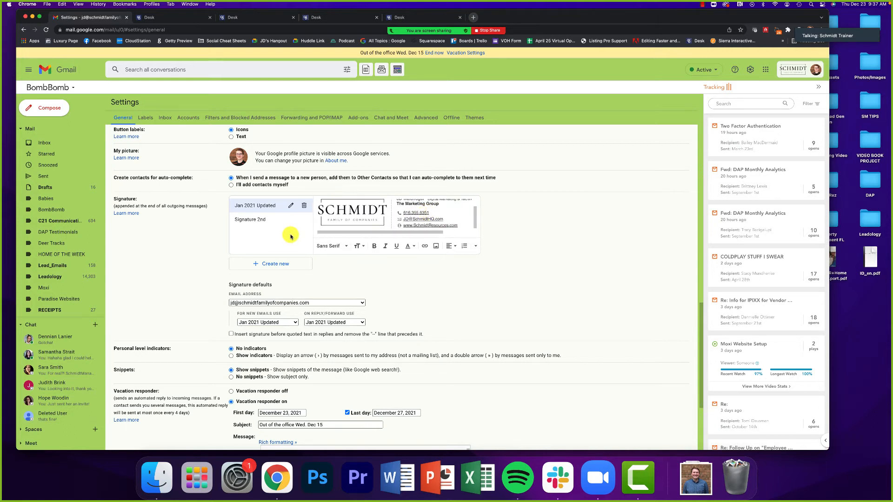
- Create a new Gmail signature named 'BlueSync Logo'
left_click(269, 264)
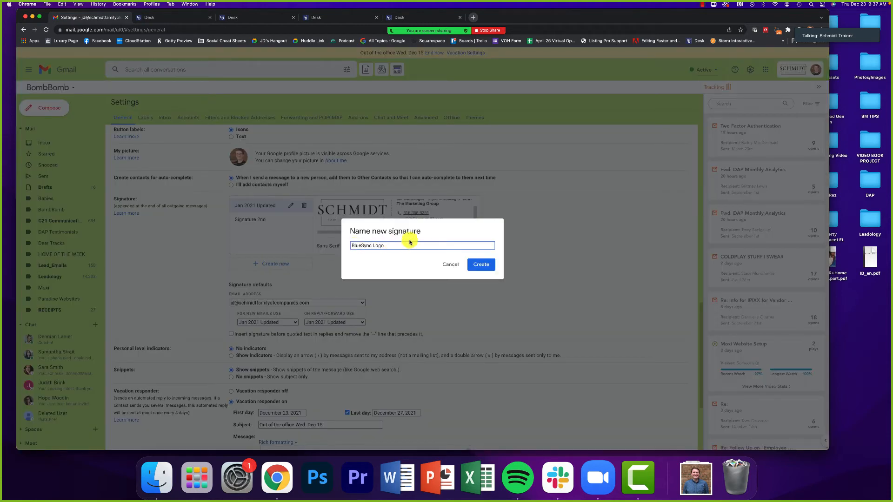
type("BlueSync Logo")
left_click(482, 264)
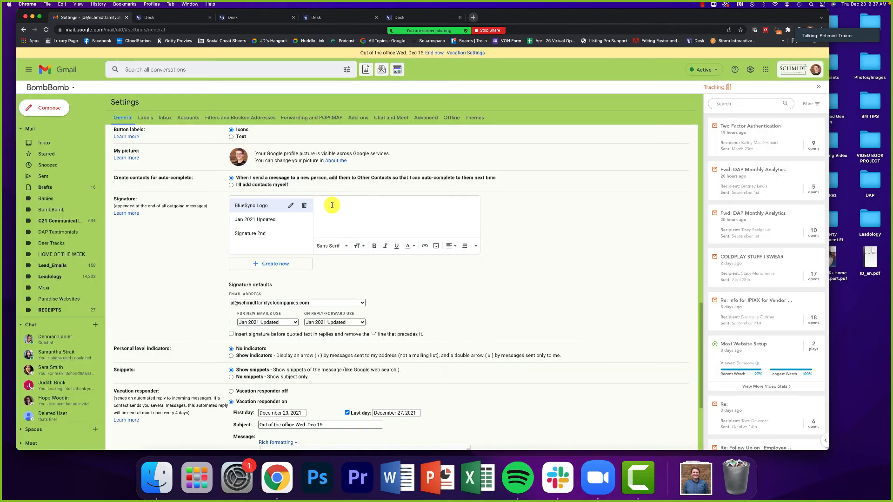
- Paste the copied Coldwell Banker signature into the editor and review it
right_click(332, 205)
left_click(324, 205)
right_click(324, 204)
left_click(349, 255)
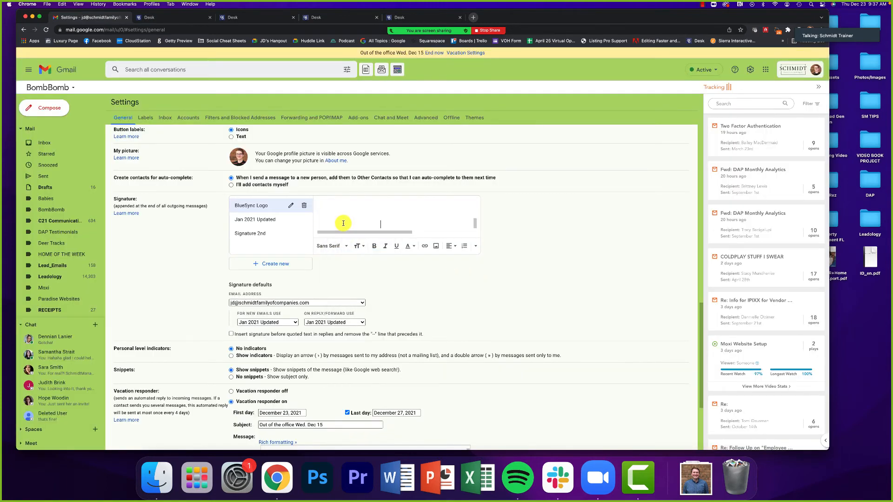
scroll(344, 223, "up", 6)
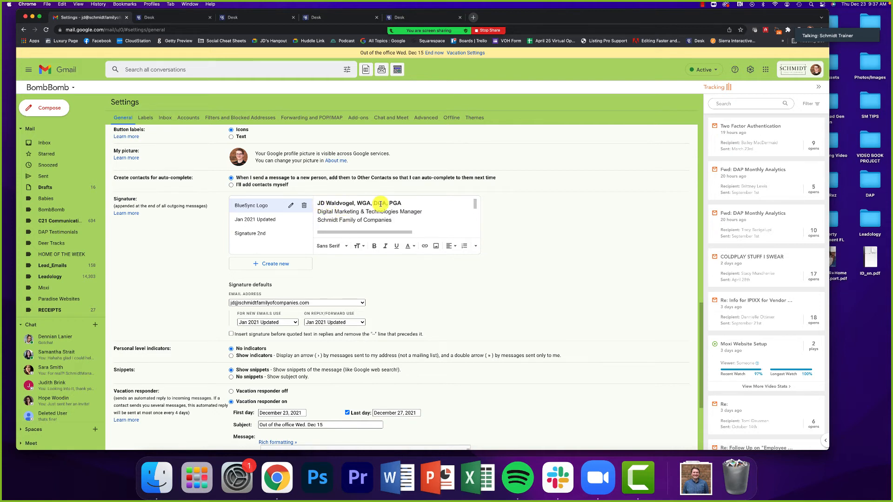
scroll(346, 214, "down", 5)
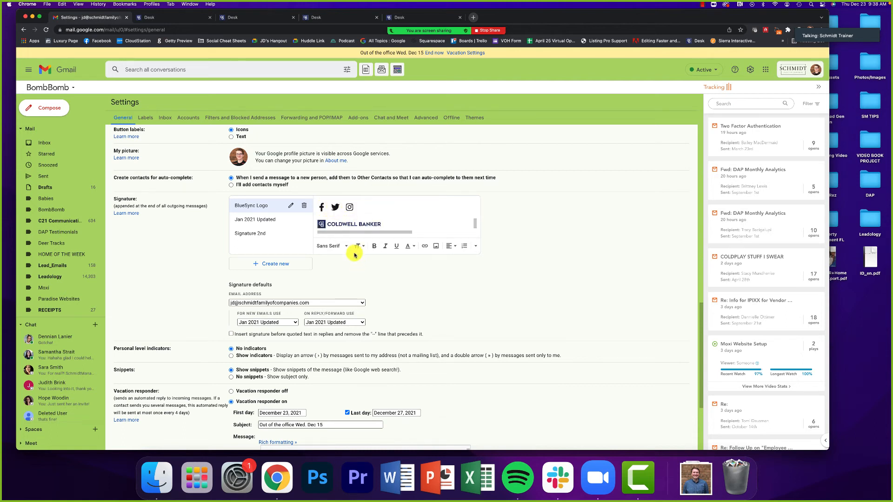
scroll(421, 271, "down", 2)
scroll(425, 274, "up", 2)
scroll(426, 275, "down", 5)
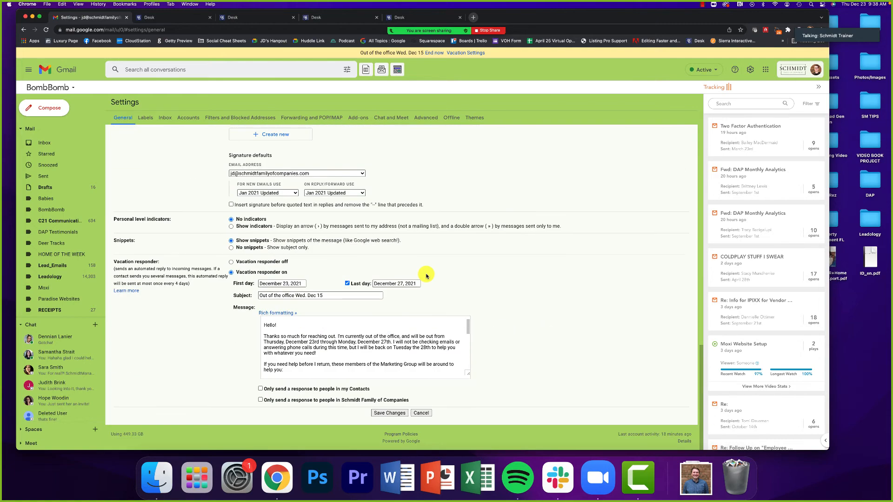
- Save settings, verify the signature in a test message, then reopen the full Gmail settings
left_click(389, 414)
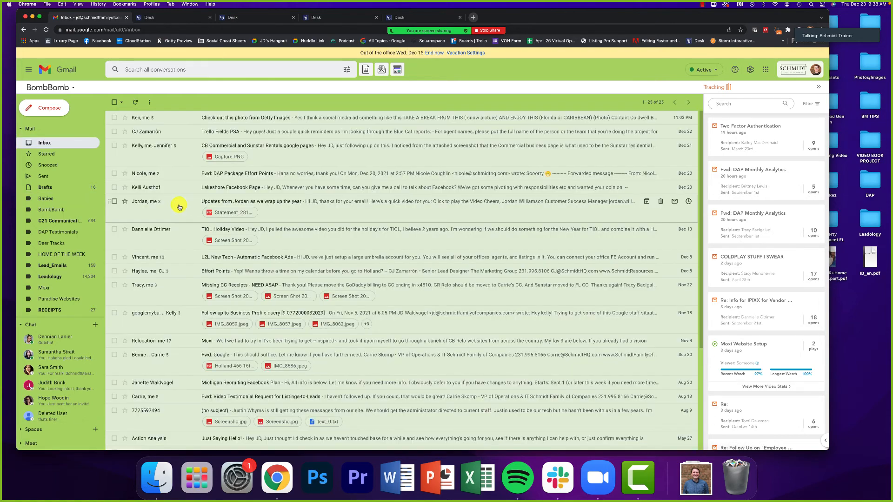
left_click(57, 107)
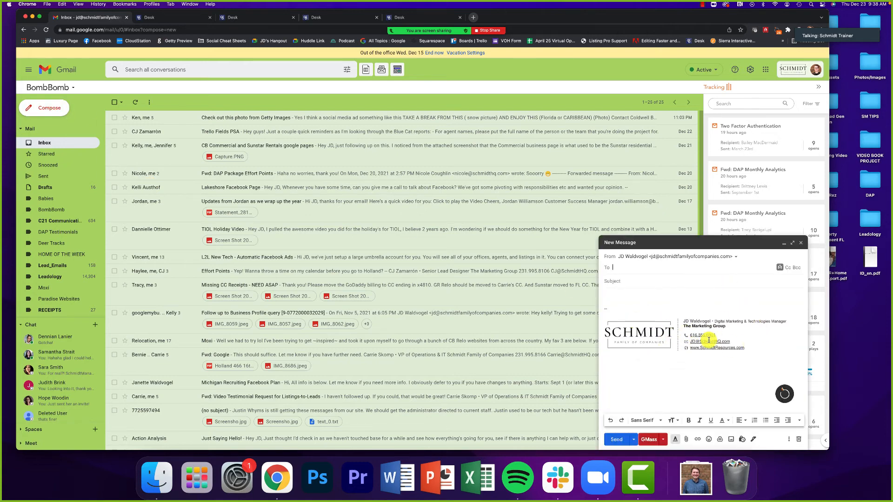
left_click(800, 242)
left_click(750, 70)
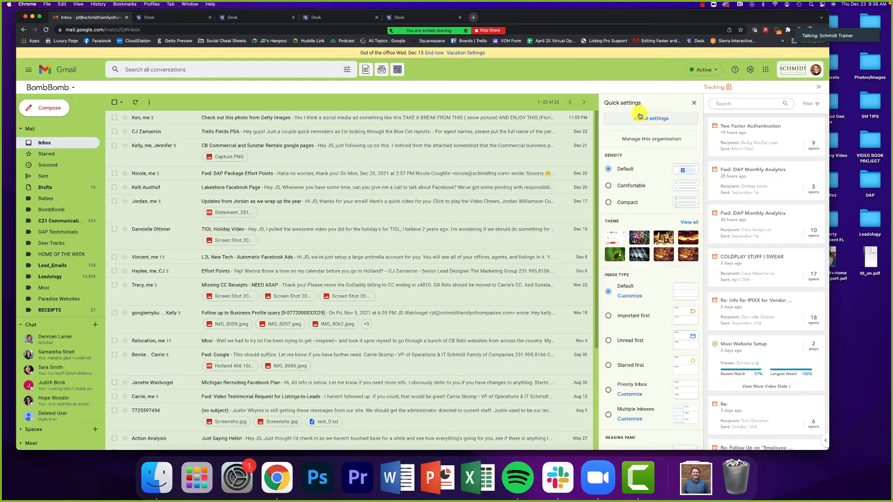
left_click(636, 118)
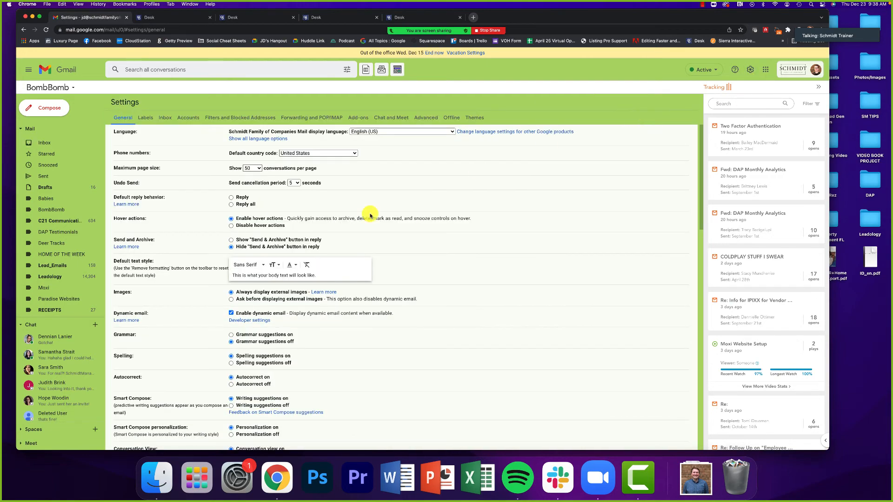
scroll(364, 225, "down", 10)
scroll(195, 210, "down", 3)
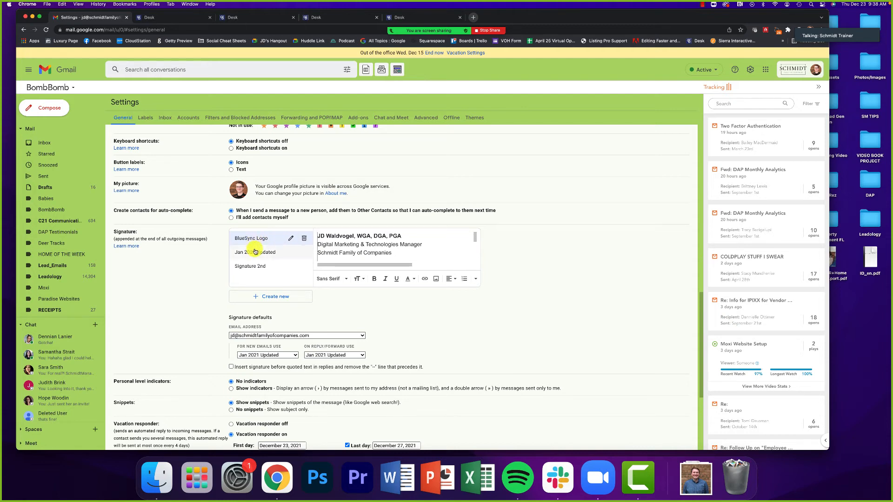
scroll(241, 297, "down", 2)
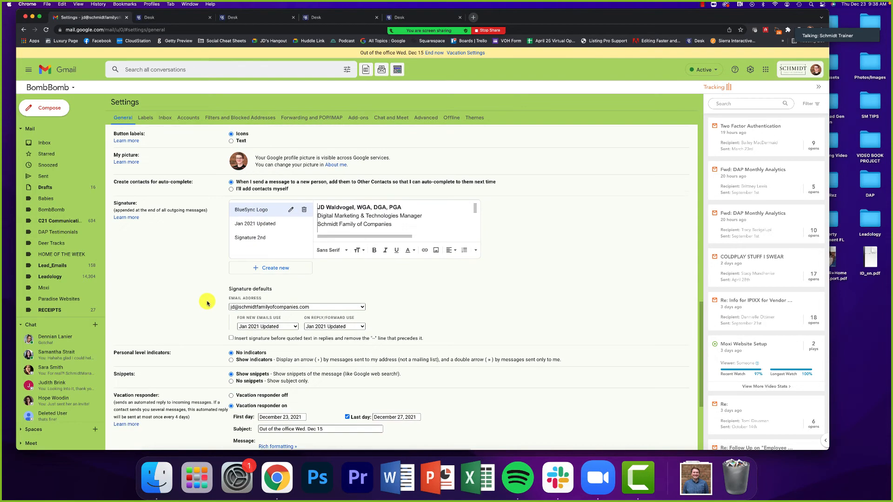
left_click_drag(230, 269, 273, 268)
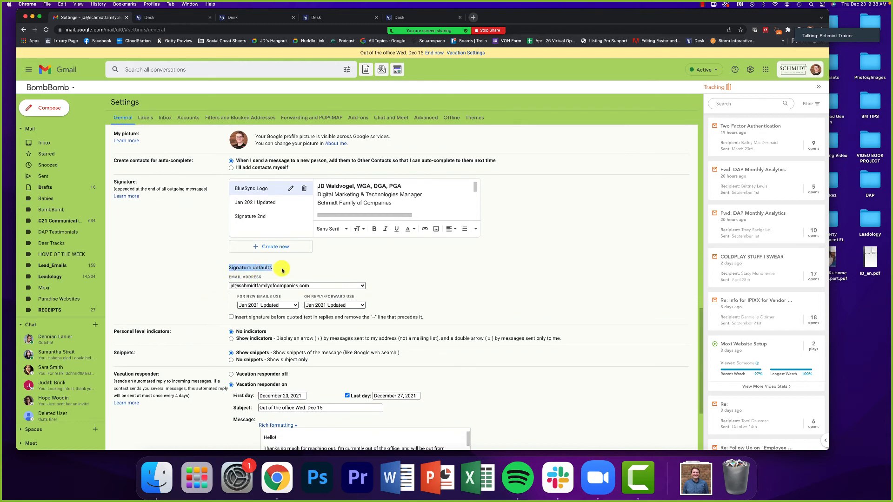
scroll(189, 274, "down", 1)
left_click(260, 274)
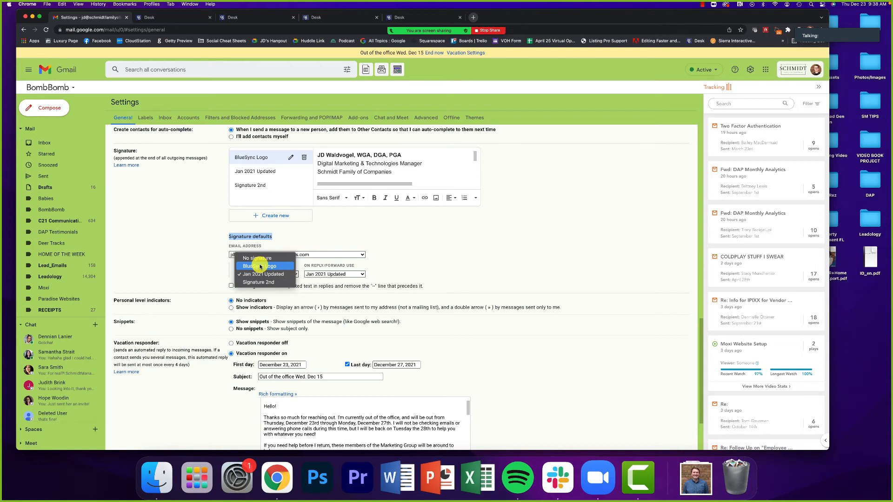
left_click(199, 263)
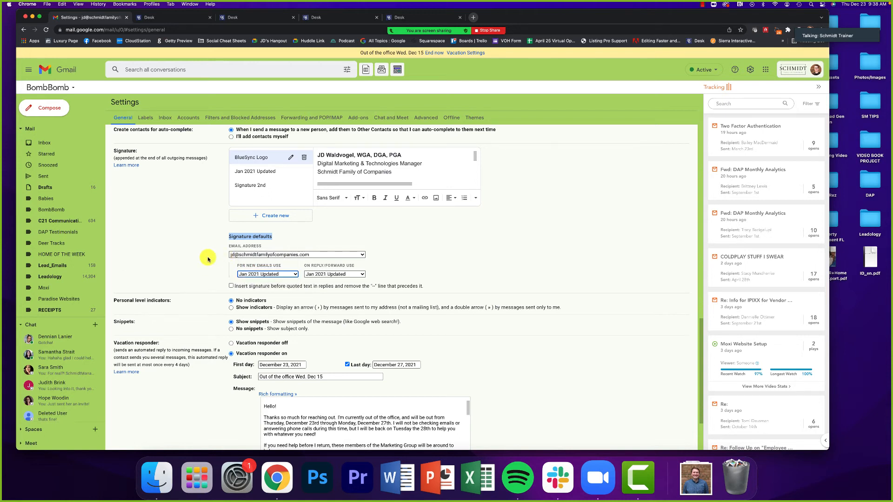
left_click(208, 259)
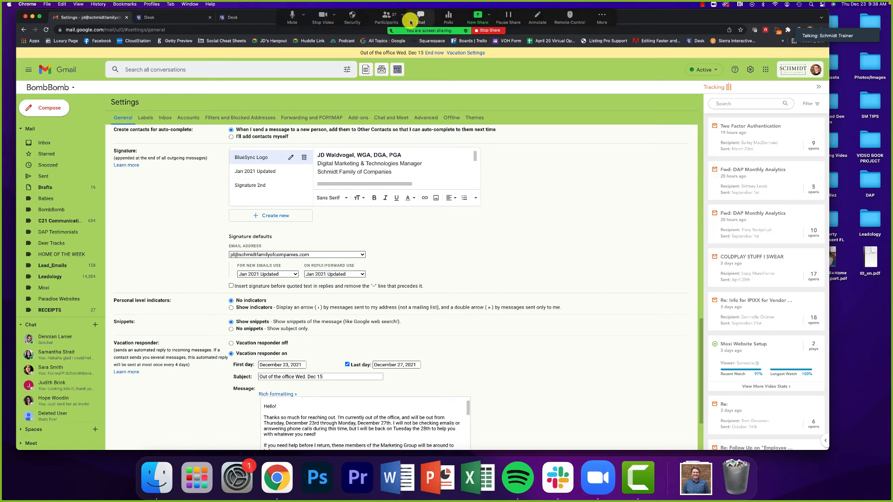
- Open the Zoom meeting chat and highlight an attendee's latest question
left_click(416, 17)
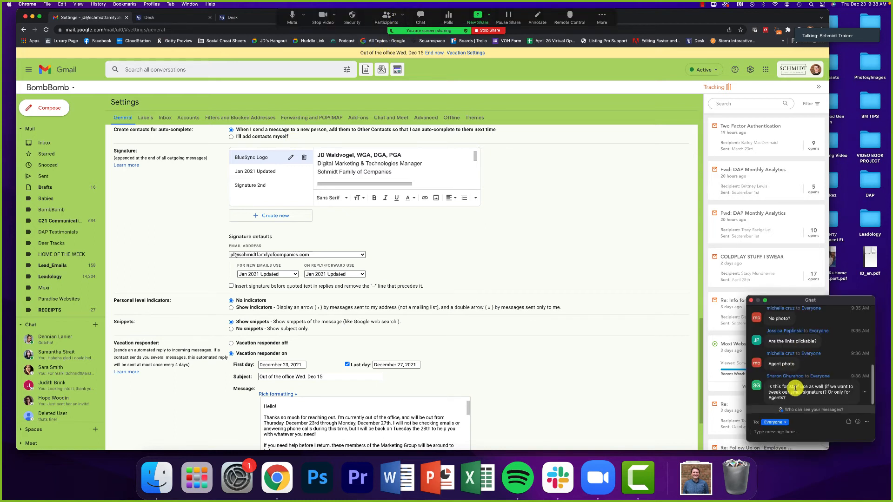
left_click_drag(797, 399, 771, 388)
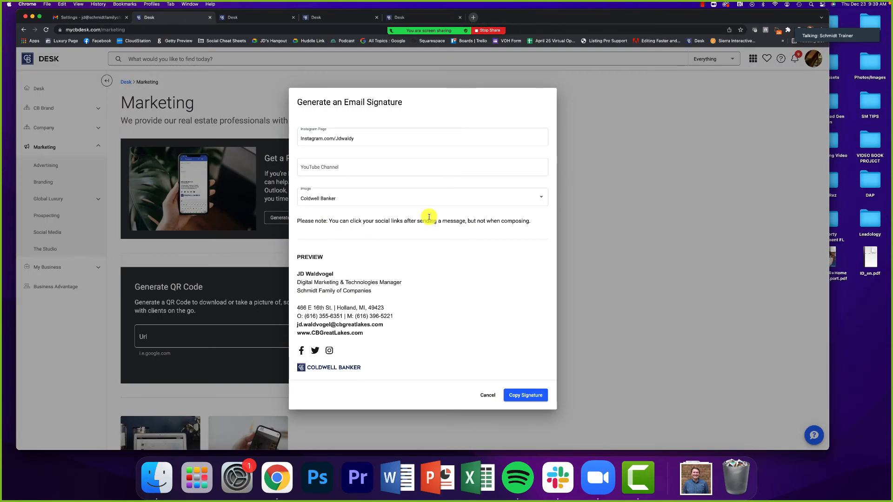
left_click_drag(403, 333, 422, 284)
left_click(424, 288)
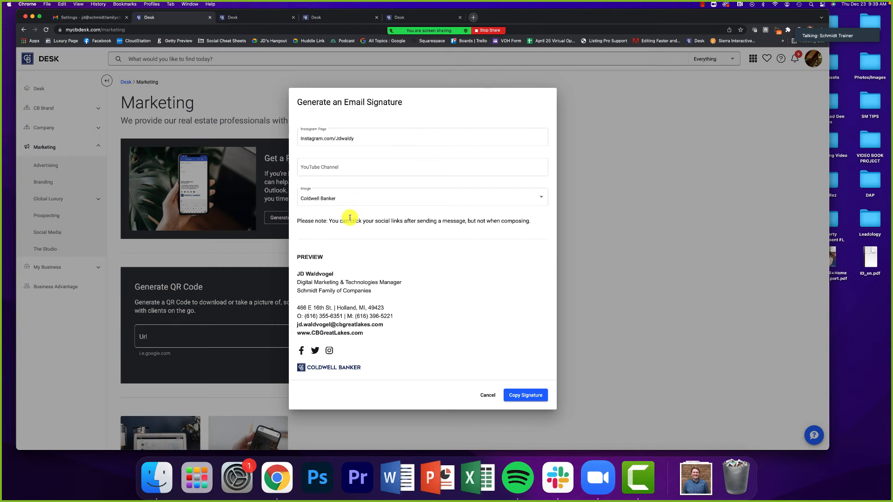
scroll(330, 220, "up", 1)
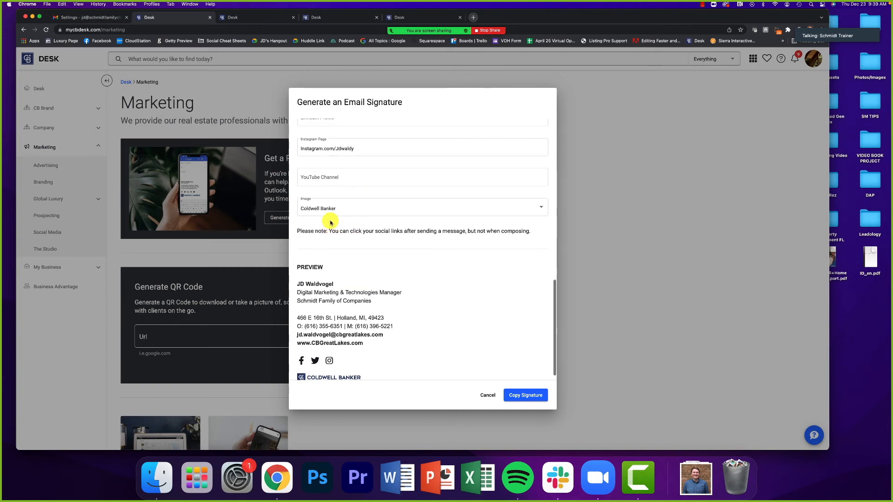
scroll(330, 221, "down", 1)
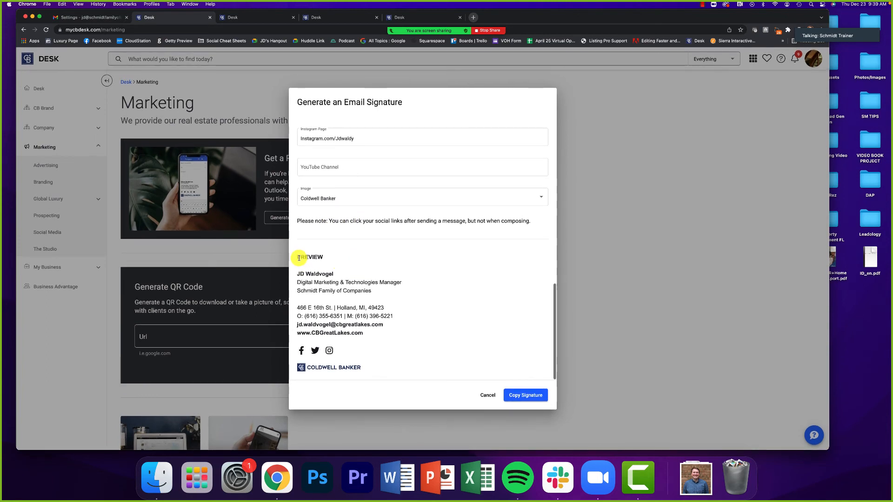
left_click_drag(295, 272, 370, 364)
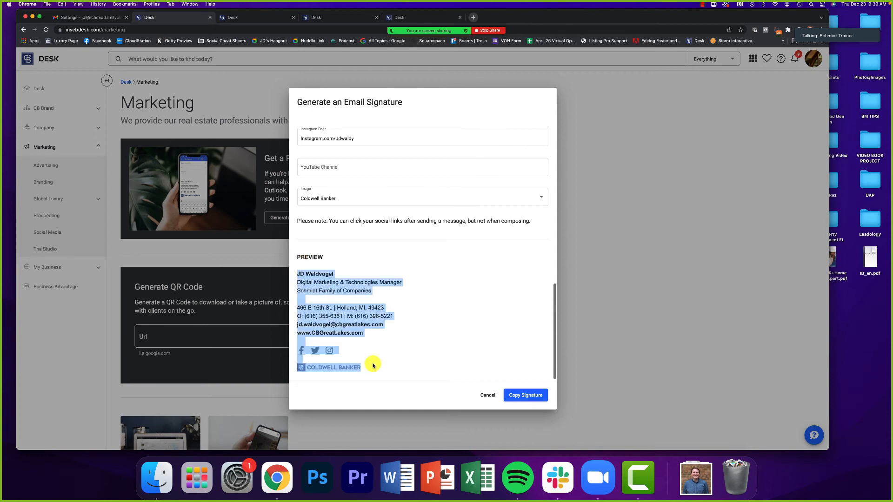
left_click(373, 363)
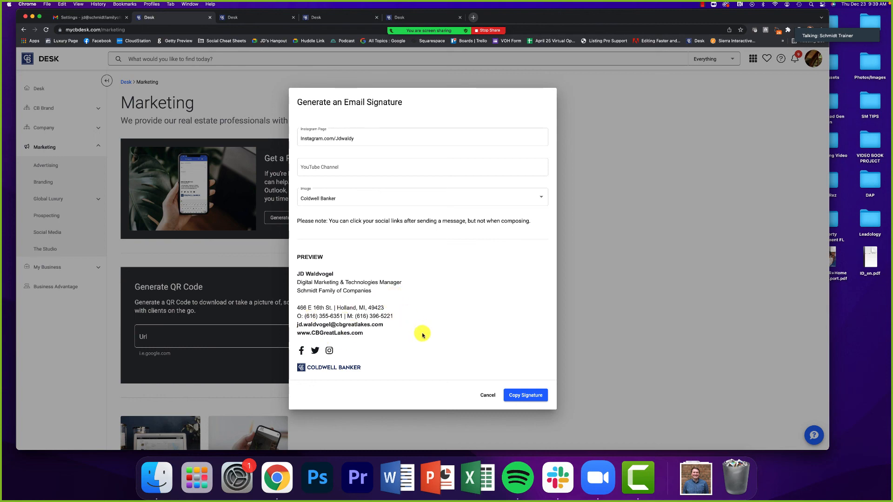
- Set the signature's Image option to 'Dont include a logo', then stop the Zoom screen share
scroll(422, 335, "up", 15)
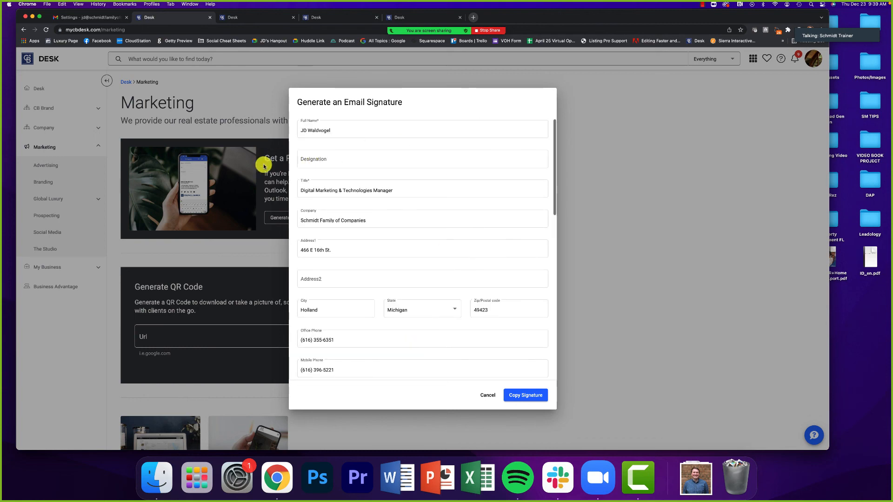
scroll(319, 177, "down", 15)
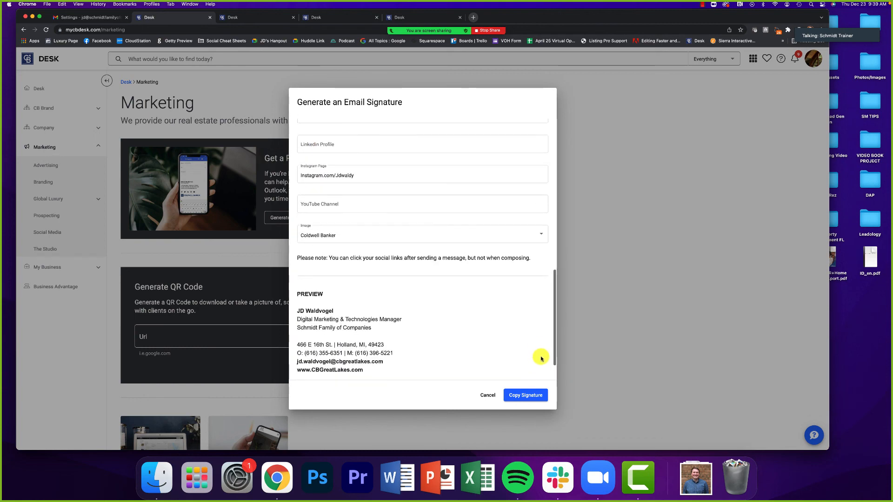
scroll(541, 359, "down", 1)
left_click(533, 395)
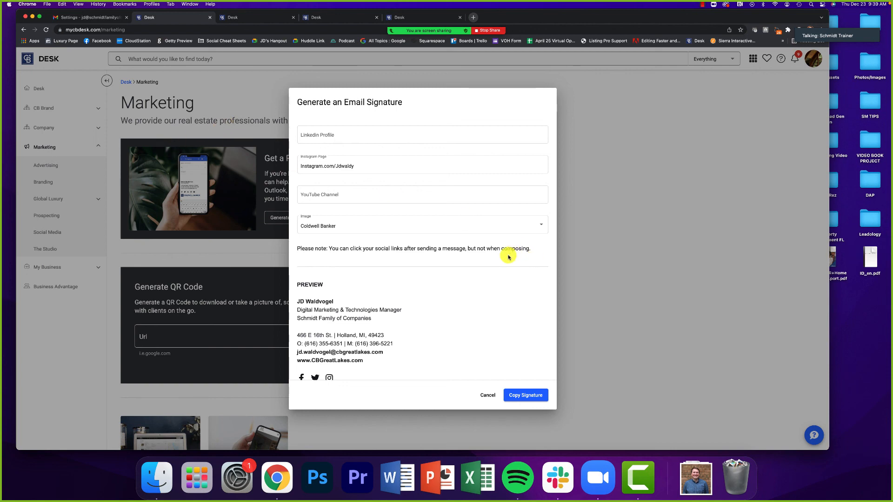
scroll(508, 253, "down", 2)
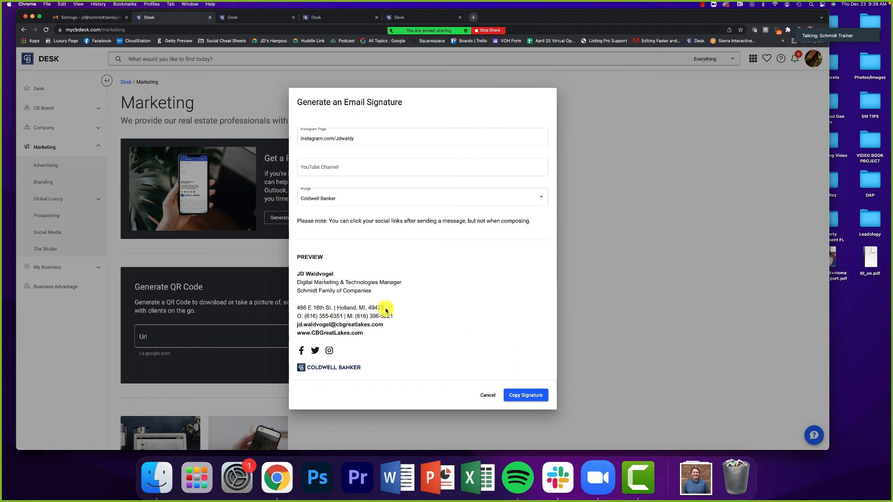
left_click(312, 200)
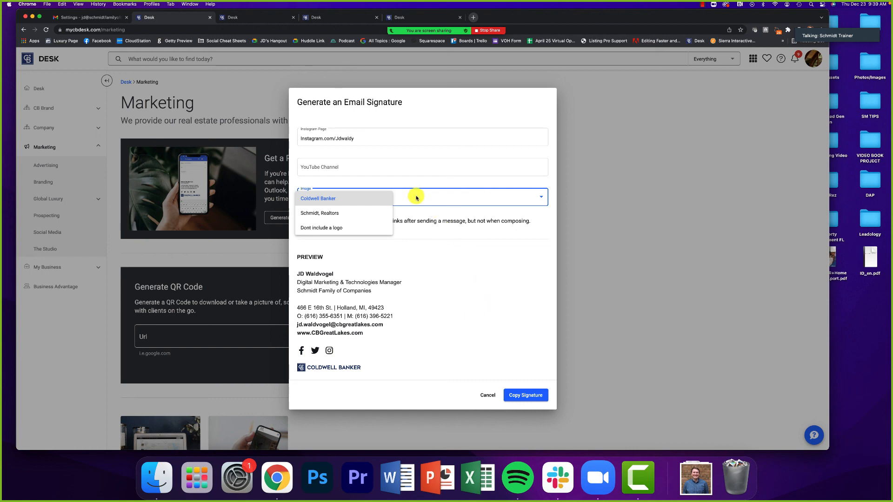
left_click(359, 228)
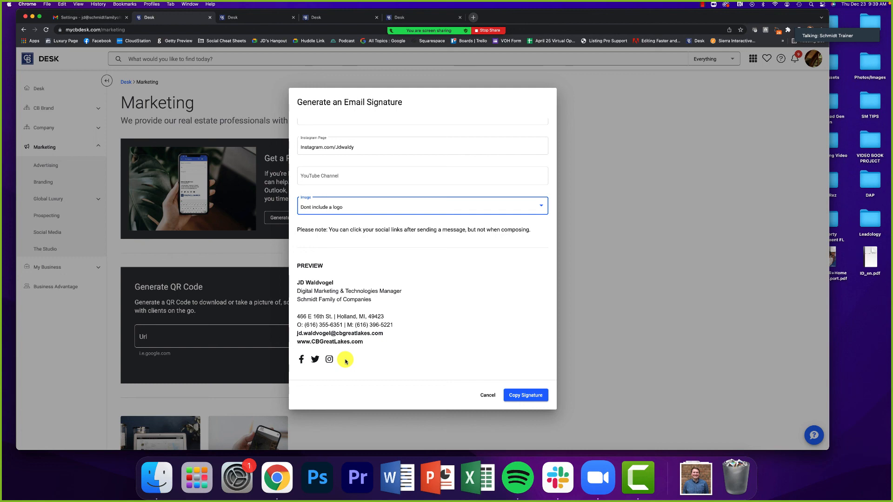
mouse_move(482, 34)
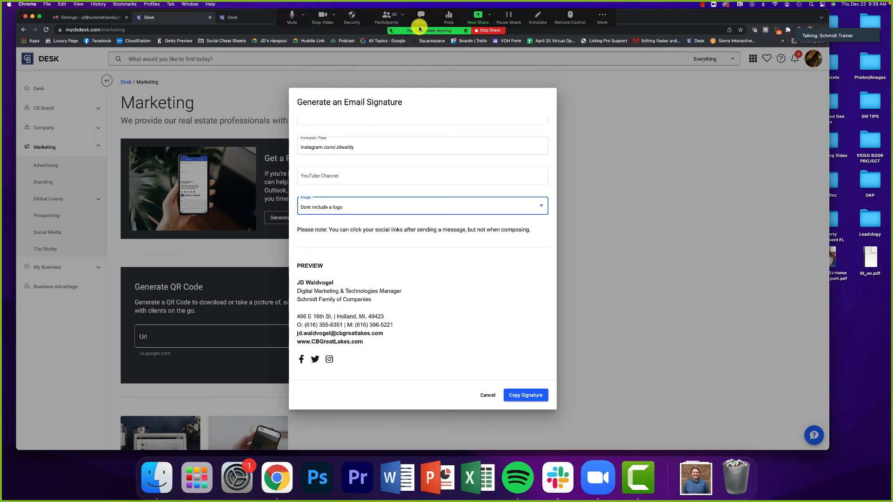
left_click(488, 29)
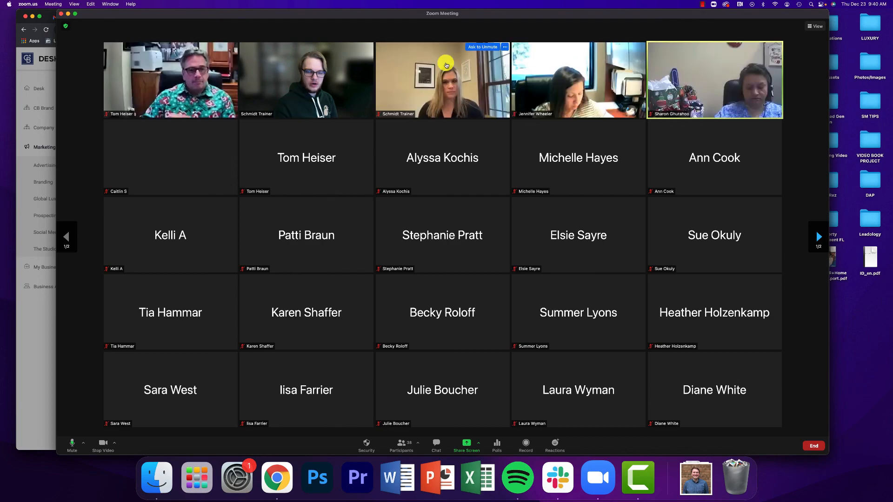